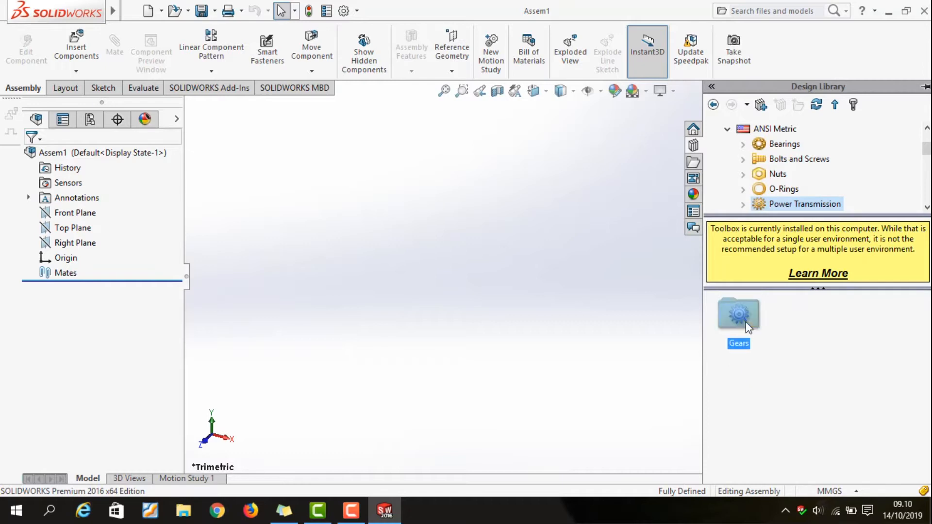
Insert a Spur Gear from the ANSI Metric Power Transmission gears into the assembly
{"action": "scroll", "coordinate": [857, 370], "scroll_direction": "down", "scroll_amount": 3}
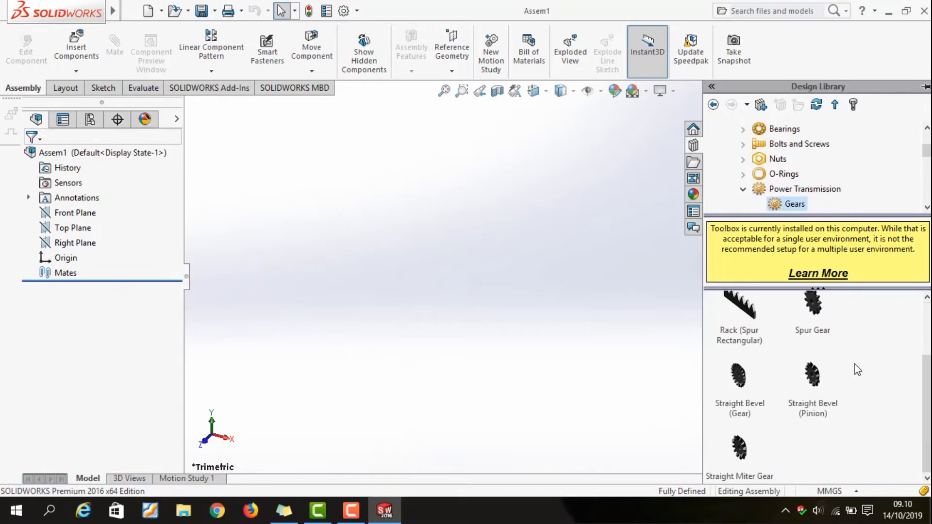
{"action": "scroll", "coordinate": [850, 369], "scroll_direction": "up", "scroll_amount": 2}
{"action": "mouse_move", "coordinate": [816, 396]}
{"action": "left_click_drag", "start_coordinate": [817, 395], "coordinate": [468, 313]}
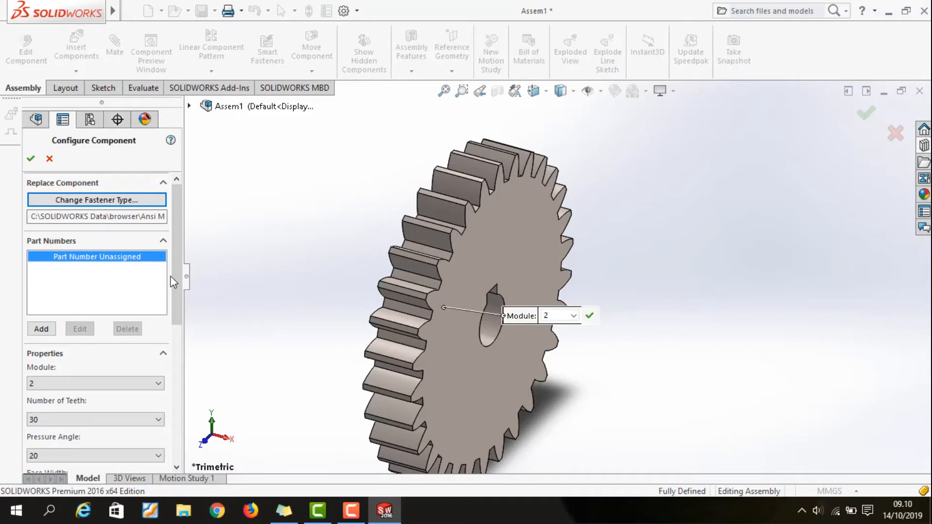
Accept the spur gear with module 2, 30 teeth and face width 10, and place a second copy beside it
{"action": "left_click_drag", "start_coordinate": [176, 276], "coordinate": [176, 354]}
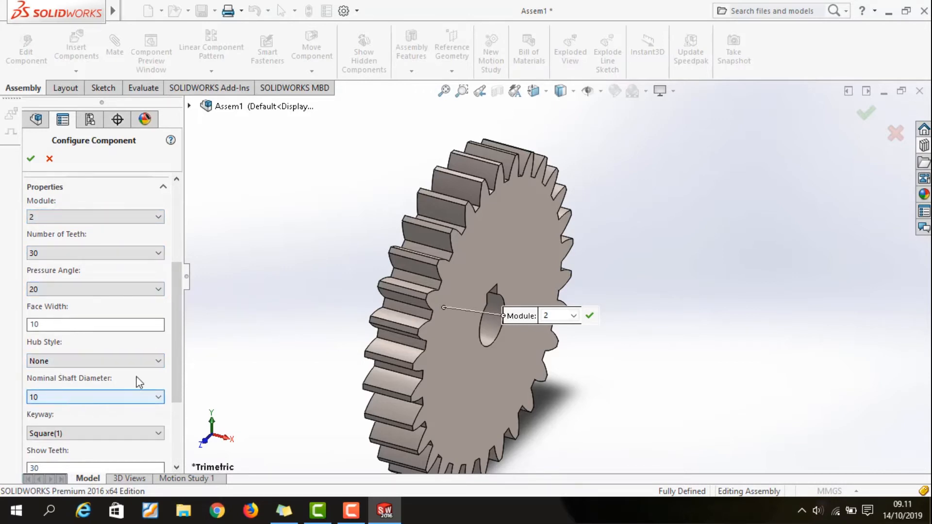
{"action": "scroll", "coordinate": [187, 376], "scroll_direction": "down", "scroll_amount": 2}
{"action": "scroll", "coordinate": [186, 376], "scroll_direction": "down", "scroll_amount": 3}
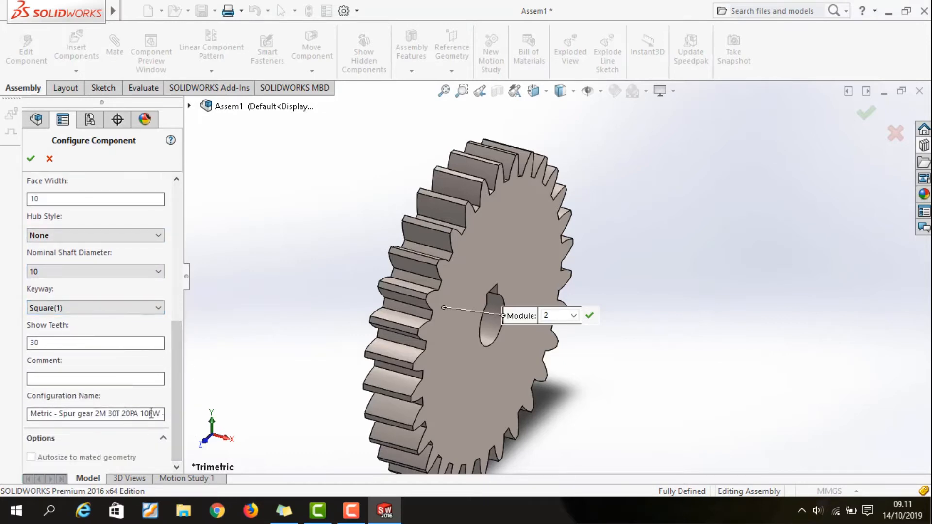
{"action": "scroll", "coordinate": [185, 301], "scroll_direction": "up", "scroll_amount": 5}
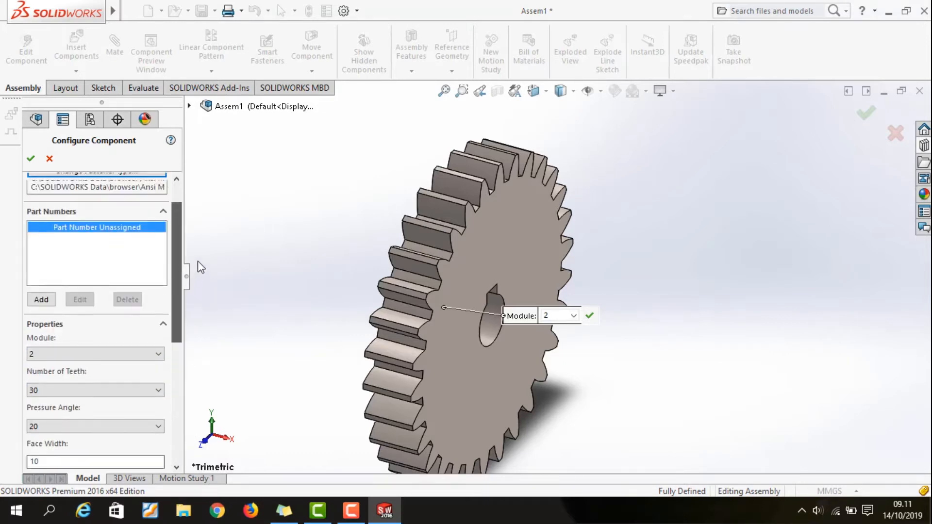
{"action": "left_click", "coordinate": [33, 158]}
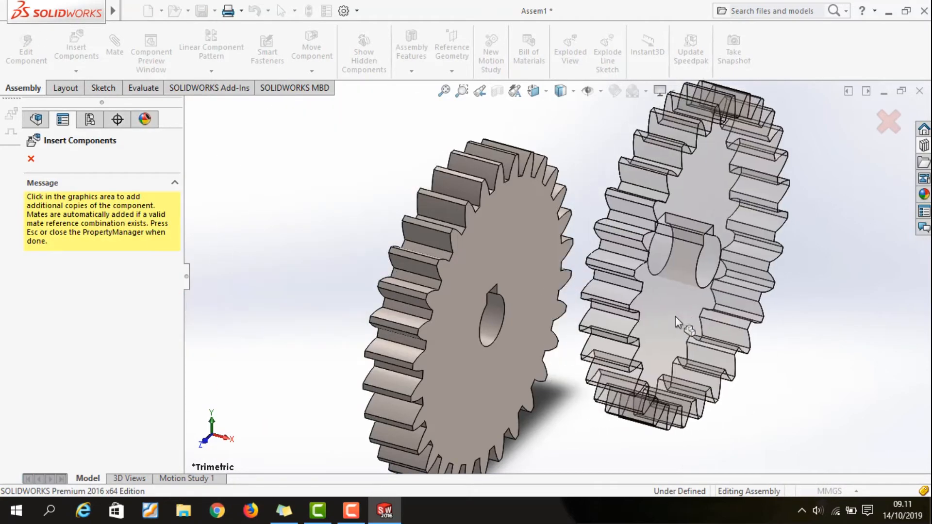
{"action": "left_click", "coordinate": [679, 320]}
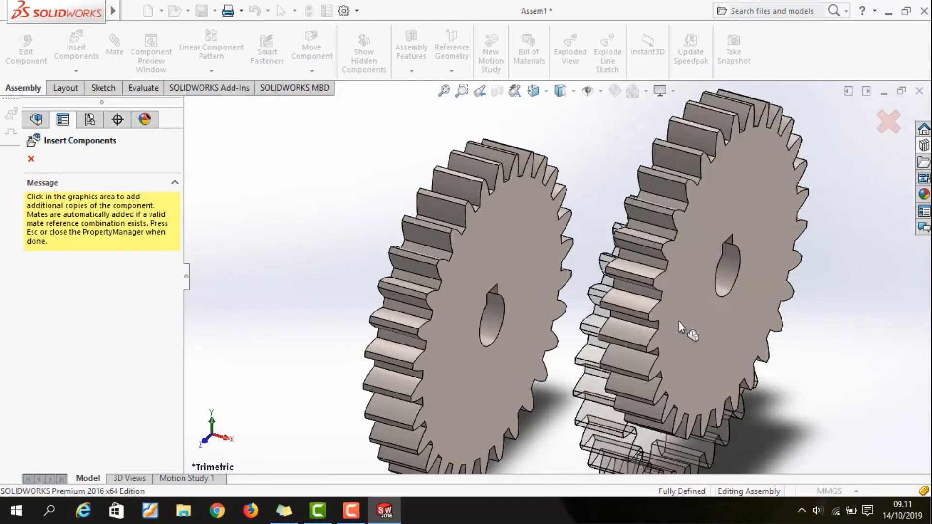
{"action": "key", "text": "Escape"}
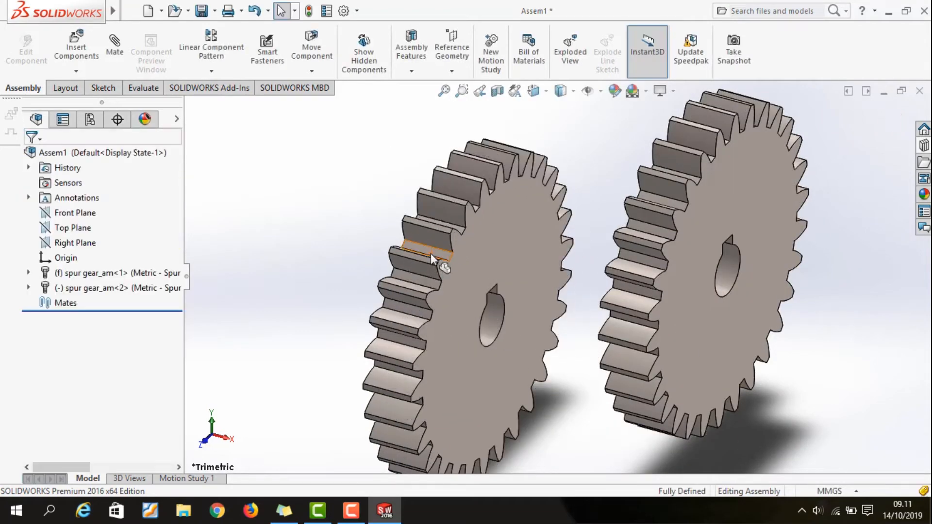
Edit the second spur gear's Toolbox properties and set its number of teeth to 20
{"action": "right_click", "coordinate": [57, 291]}
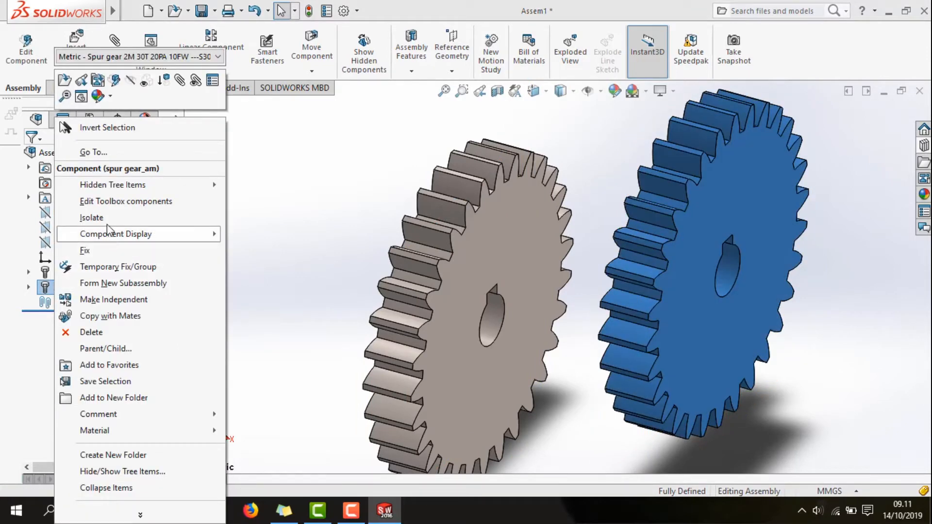
{"action": "left_click", "coordinate": [109, 203]}
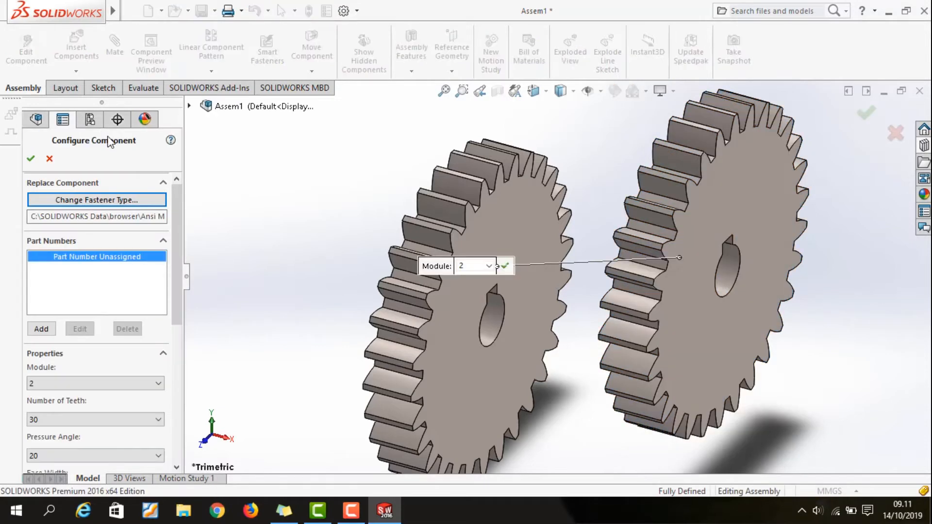
{"action": "scroll", "coordinate": [173, 291], "scroll_direction": "down", "scroll_amount": 3}
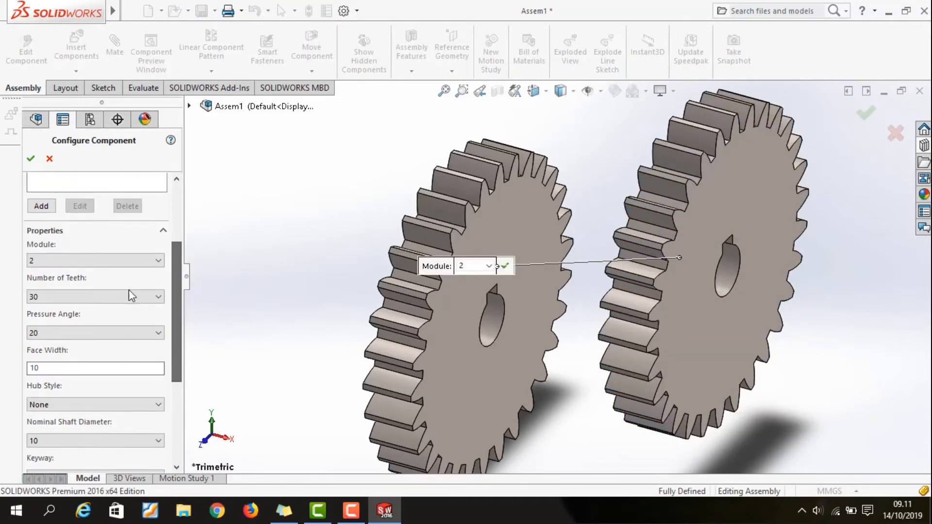
{"action": "left_click", "coordinate": [127, 296]}
{"action": "scroll", "coordinate": [95, 156], "scroll_direction": "up", "scroll_amount": 7}
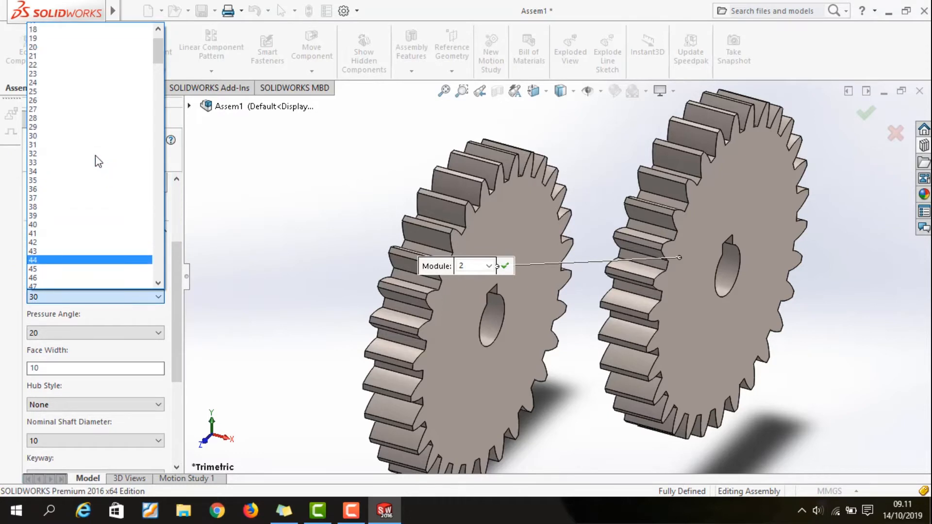
{"action": "left_click", "coordinate": [66, 118]}
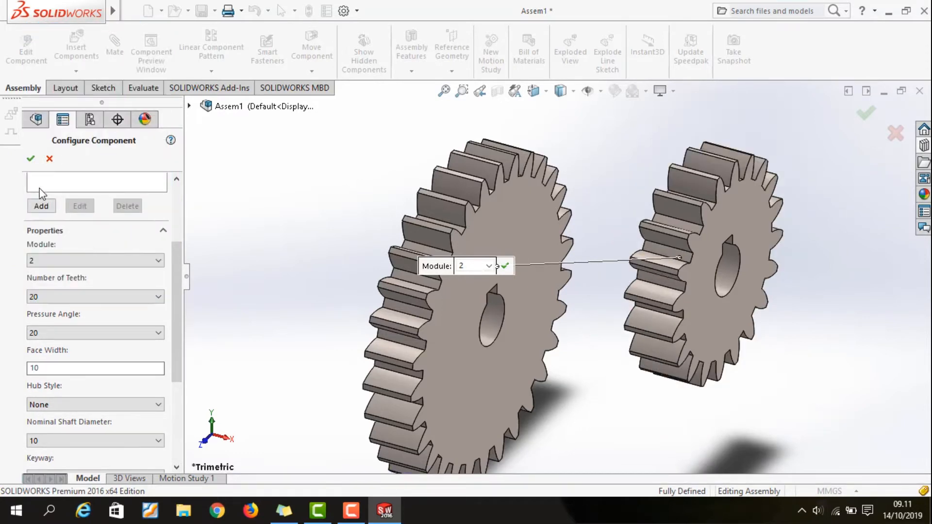
{"action": "left_click", "coordinate": [31, 160]}
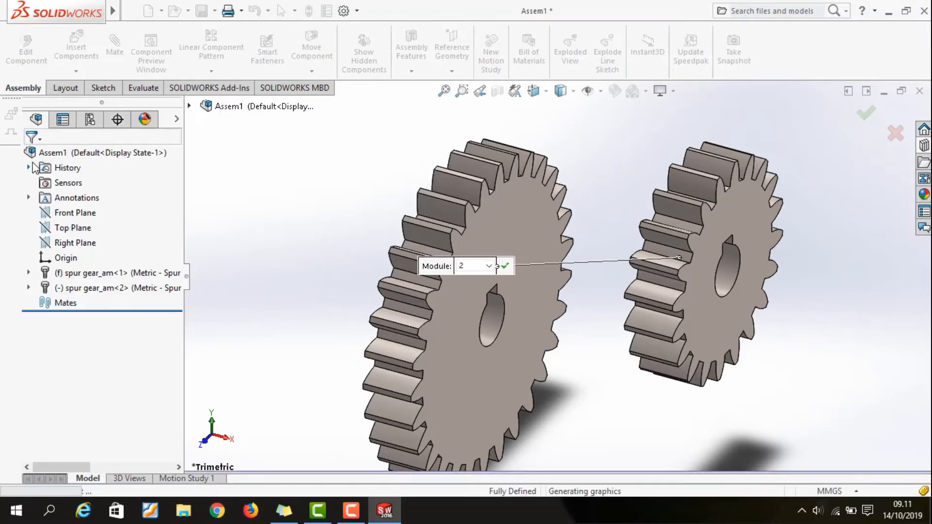
Float the fixed 30-tooth spur gear so it can move in the assembly
{"action": "right_click", "coordinate": [64, 275]}
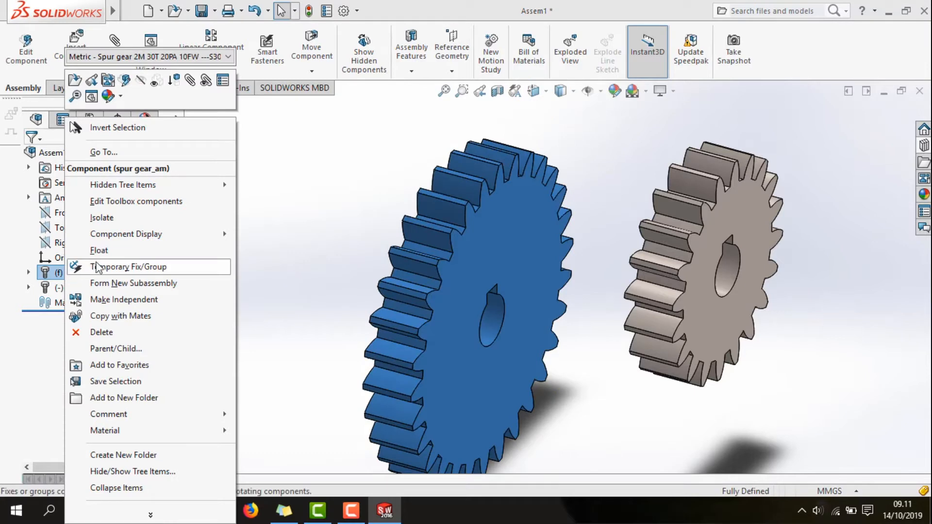
{"action": "left_click", "coordinate": [105, 252]}
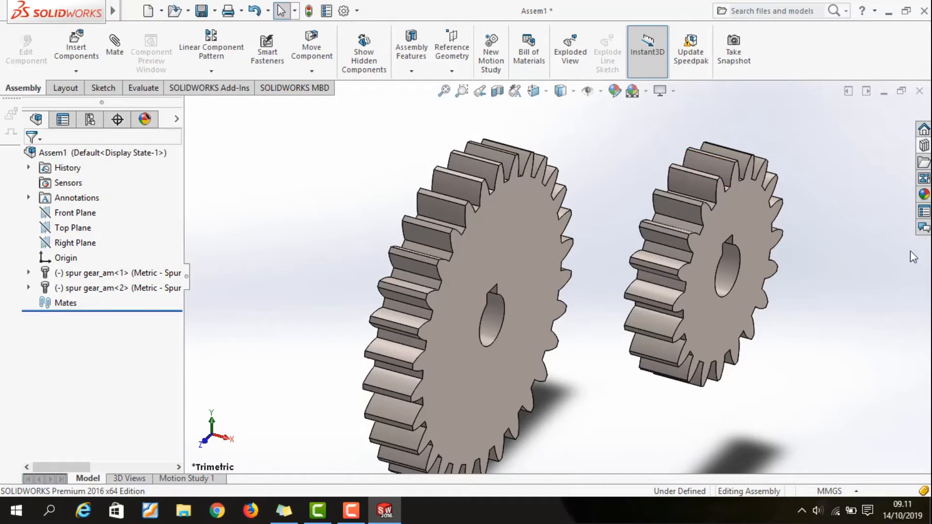
Create a reference axis at the intersection of the assembly's Top Plane and Front Plane
{"action": "left_click", "coordinate": [455, 52]}
{"action": "left_click", "coordinate": [482, 103]}
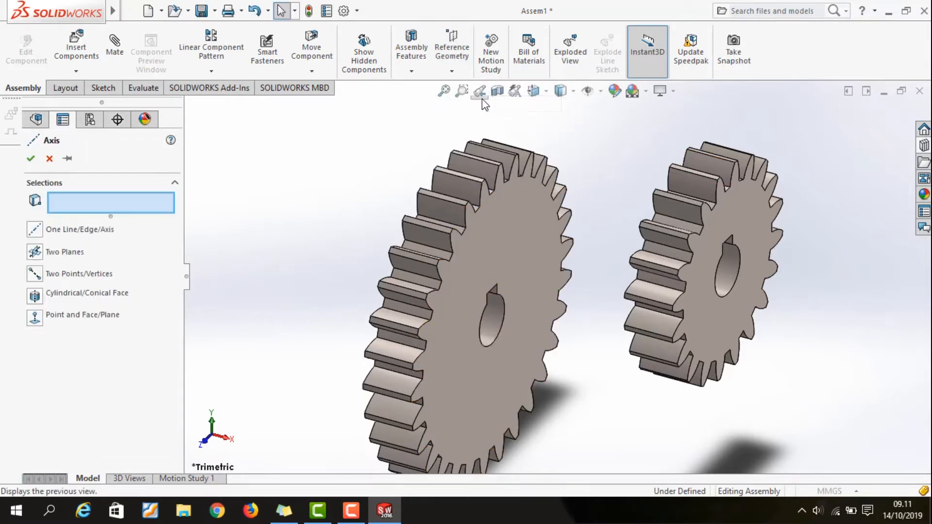
{"action": "left_click", "coordinate": [83, 251]}
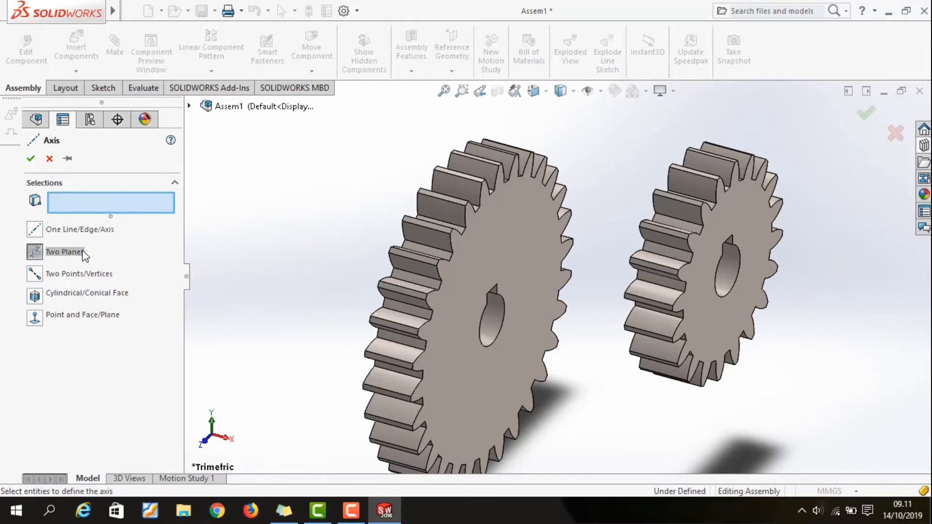
{"action": "left_click", "coordinate": [189, 106]}
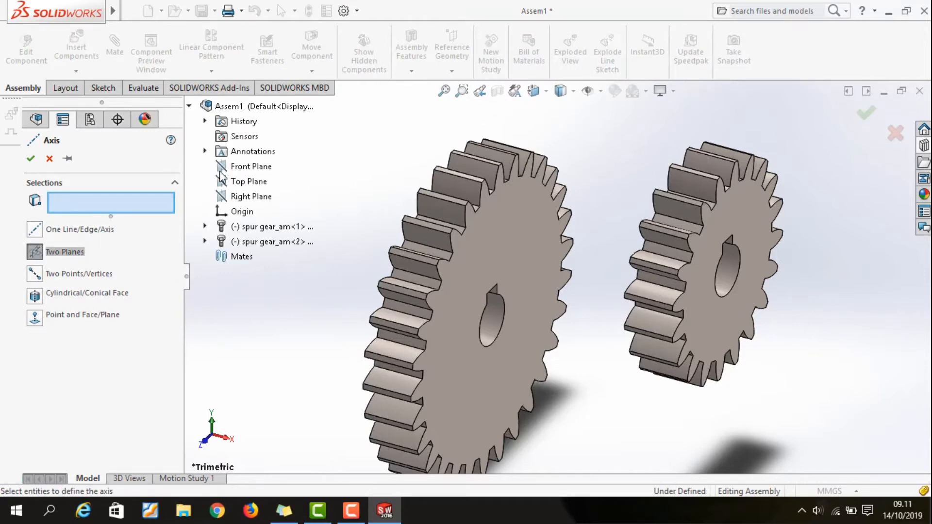
{"action": "left_click", "coordinate": [235, 183]}
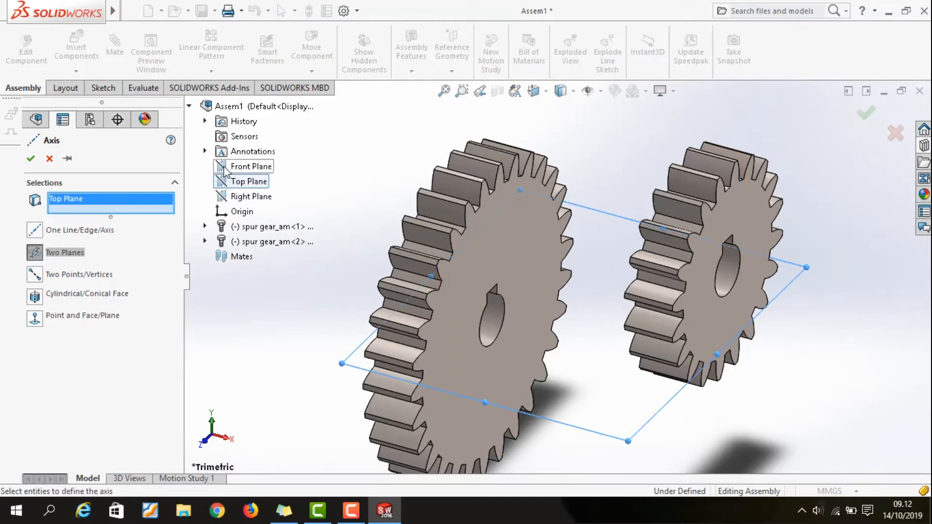
{"action": "left_click", "coordinate": [233, 170]}
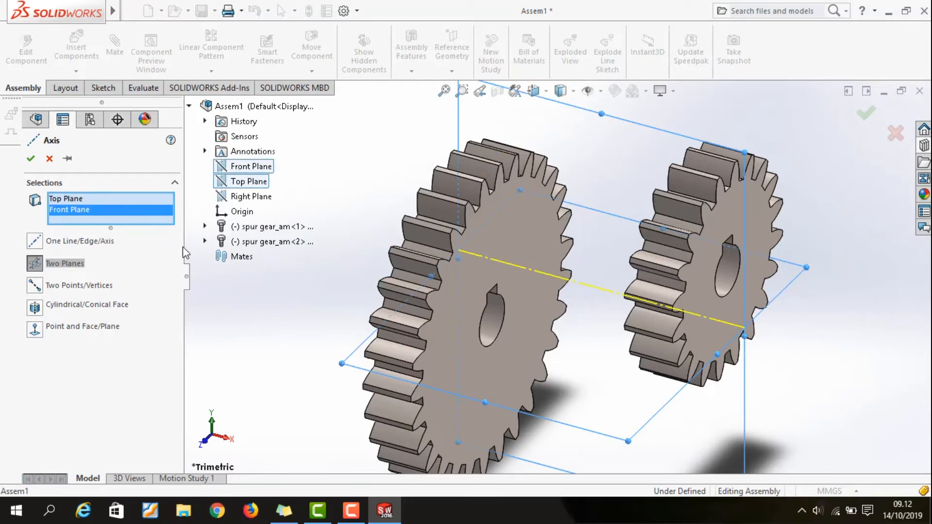
{"action": "left_click", "coordinate": [30, 159]}
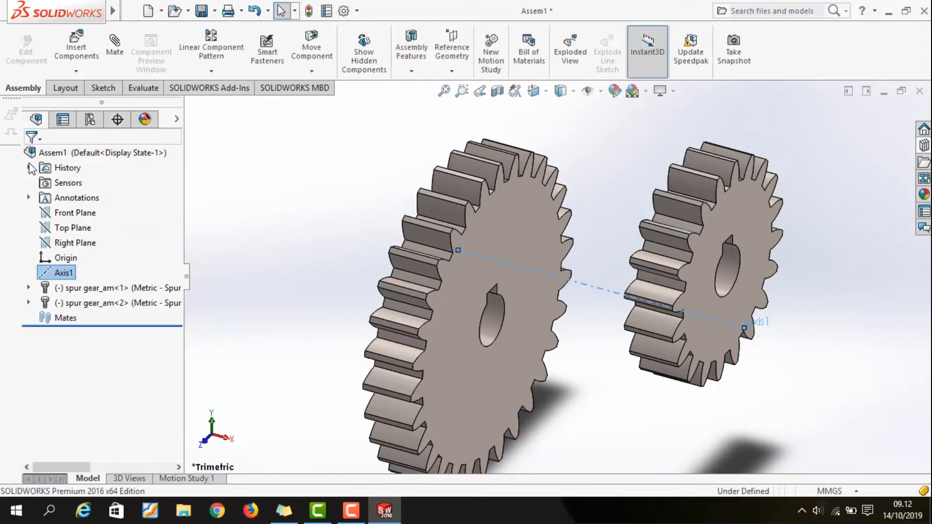
Add a concentric mate between the reference axis and the bore face of the 30-tooth gear
{"action": "left_click", "coordinate": [124, 39]}
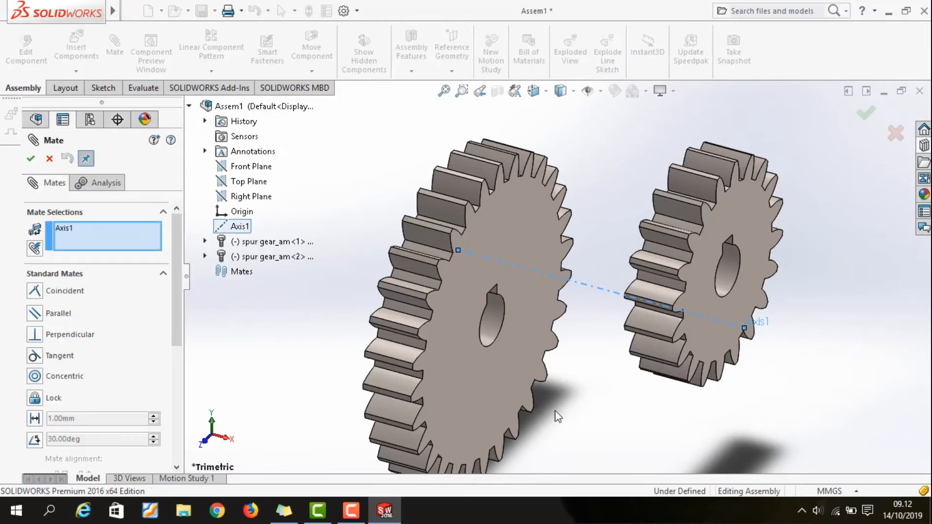
{"action": "left_click", "coordinate": [493, 321]}
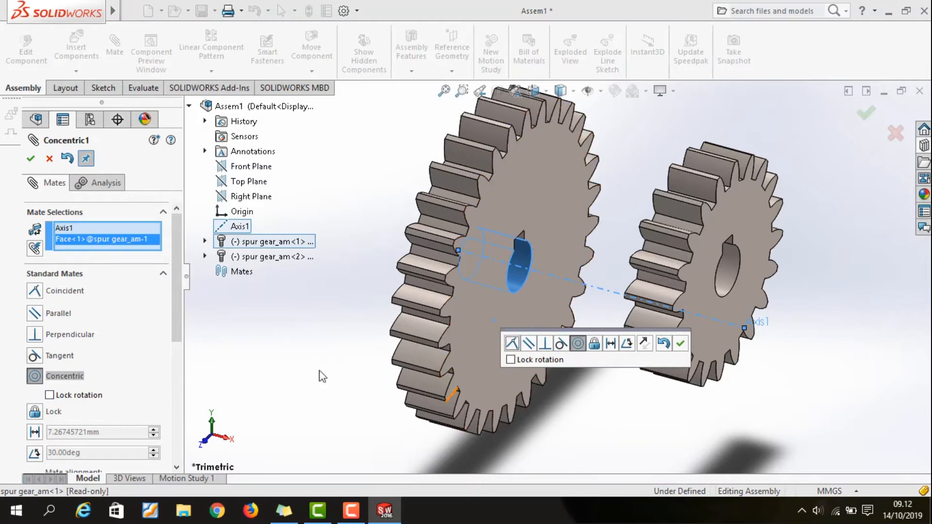
{"action": "left_click", "coordinate": [30, 158]}
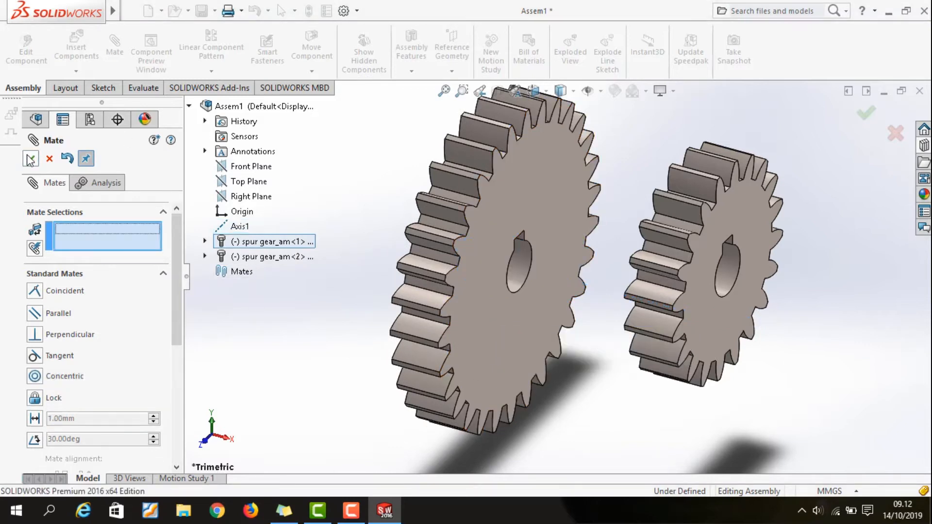
{"action": "left_click", "coordinate": [30, 158]}
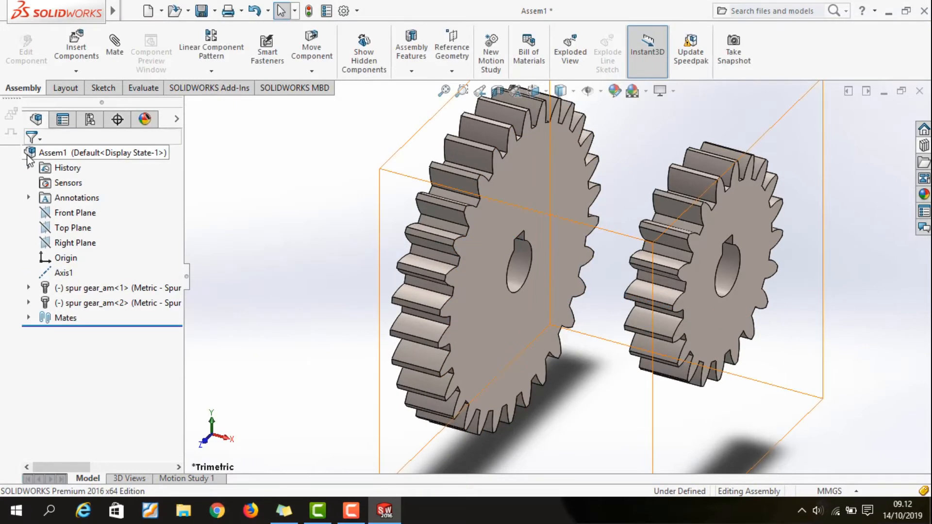
Add a coincident mate between the 30-tooth gear's front face and the assembly's Right Plane
{"action": "left_click", "coordinate": [116, 48]}
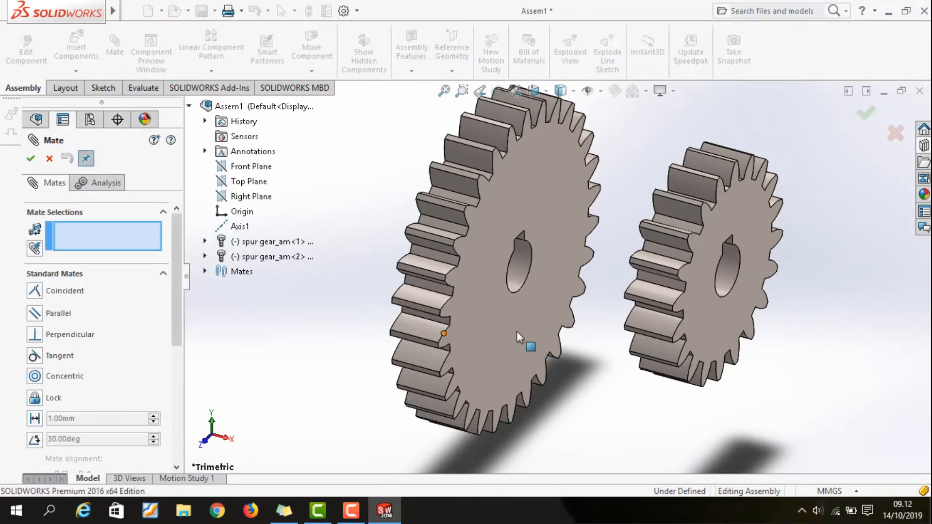
{"action": "left_click", "coordinate": [562, 265]}
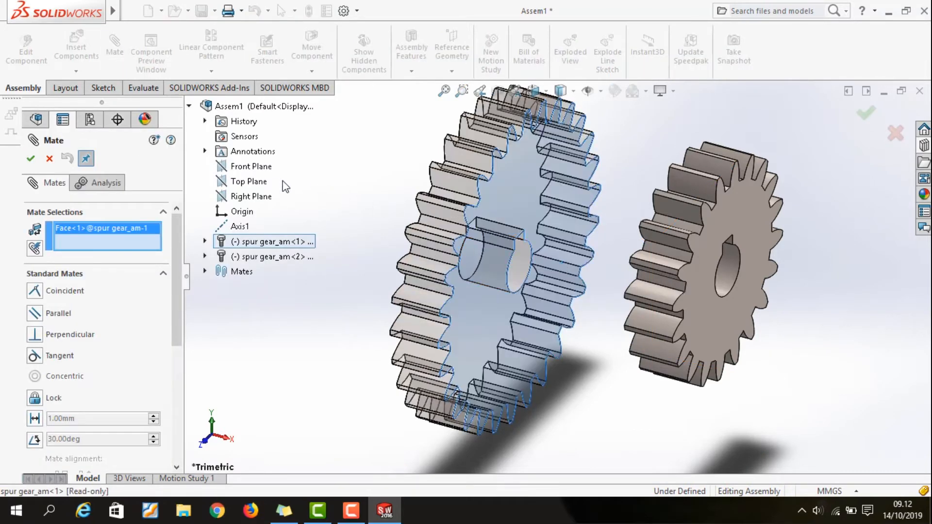
{"action": "left_click", "coordinate": [248, 197]}
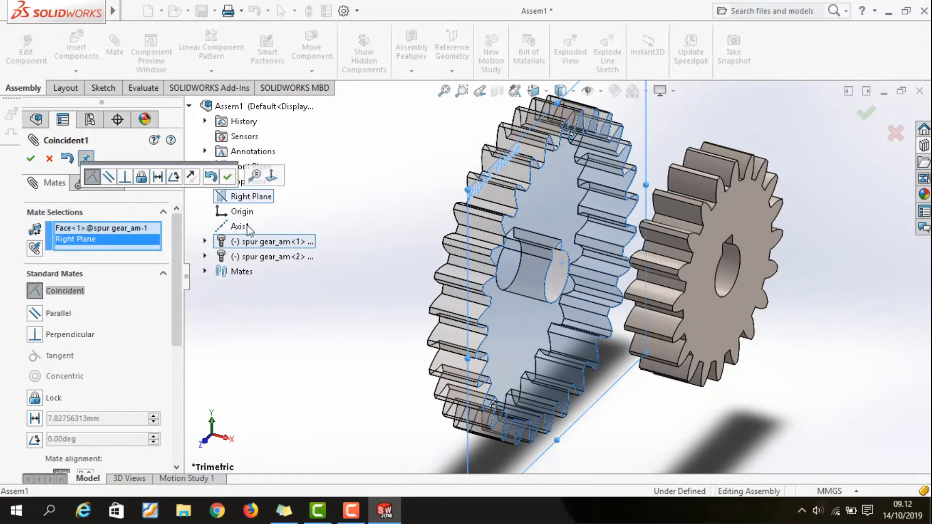
{"action": "left_click", "coordinate": [31, 159]}
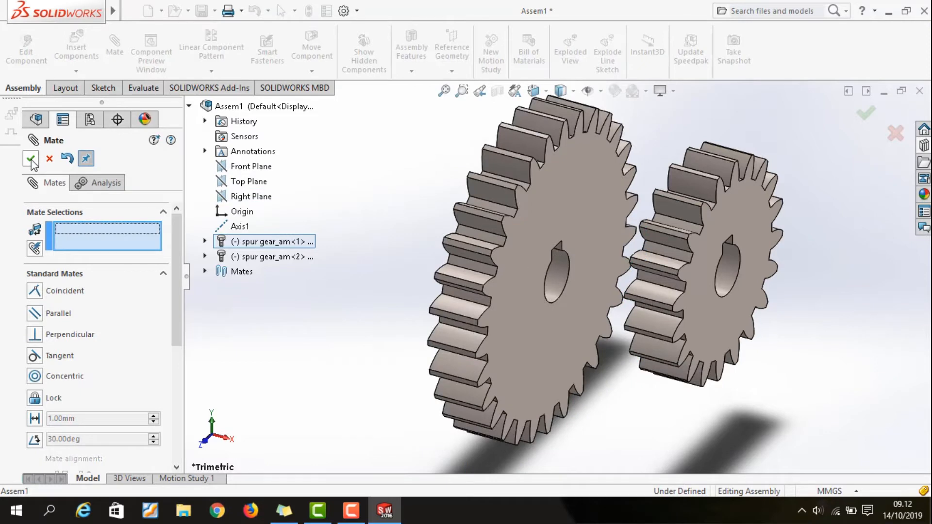
{"action": "left_click", "coordinate": [31, 159]}
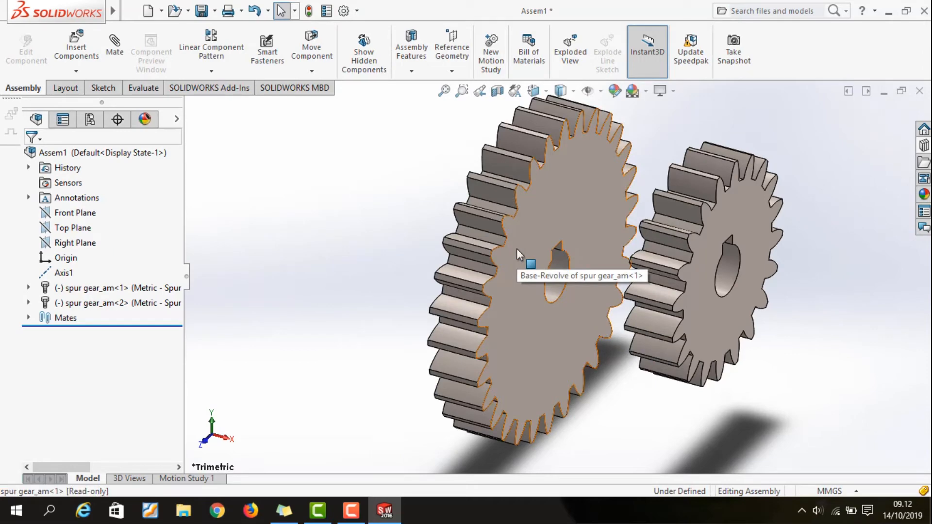
Rotate the 30-tooth gear about its axis to check its motion
{"action": "left_click_drag", "start_coordinate": [516, 269], "coordinate": [582, 349]}
{"action": "left_click", "coordinate": [623, 420]}
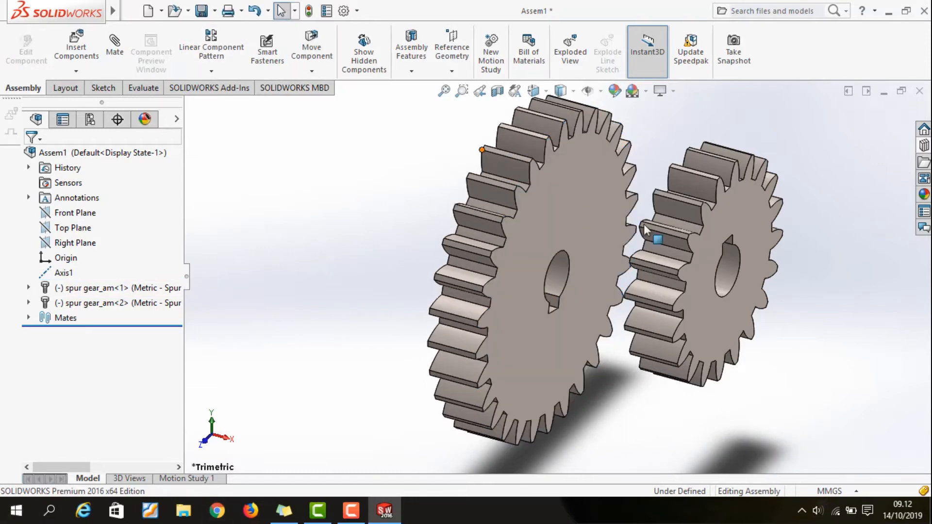
Create a reference plane offset 30 mm above the assembly's Top Plane
{"action": "scroll", "coordinate": [622, 172], "scroll_direction": "up", "scroll_amount": 2}
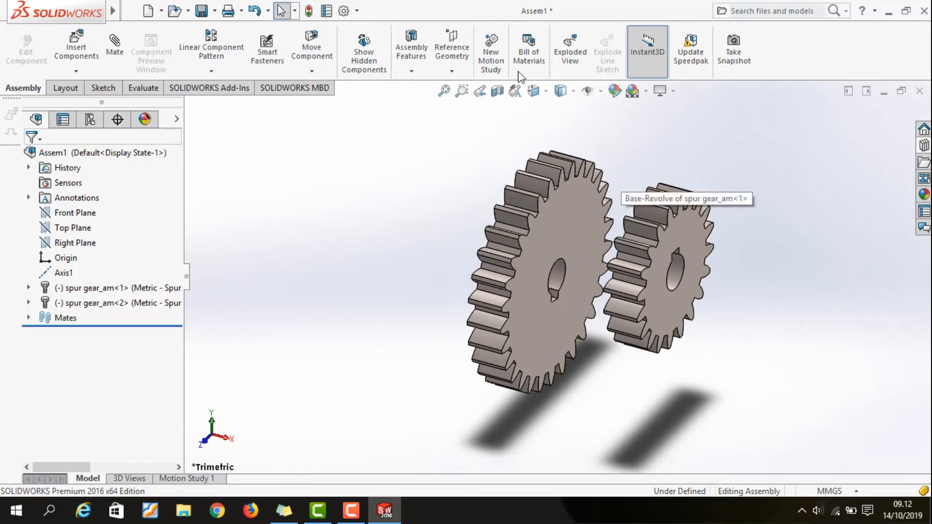
{"action": "left_click", "coordinate": [462, 50]}
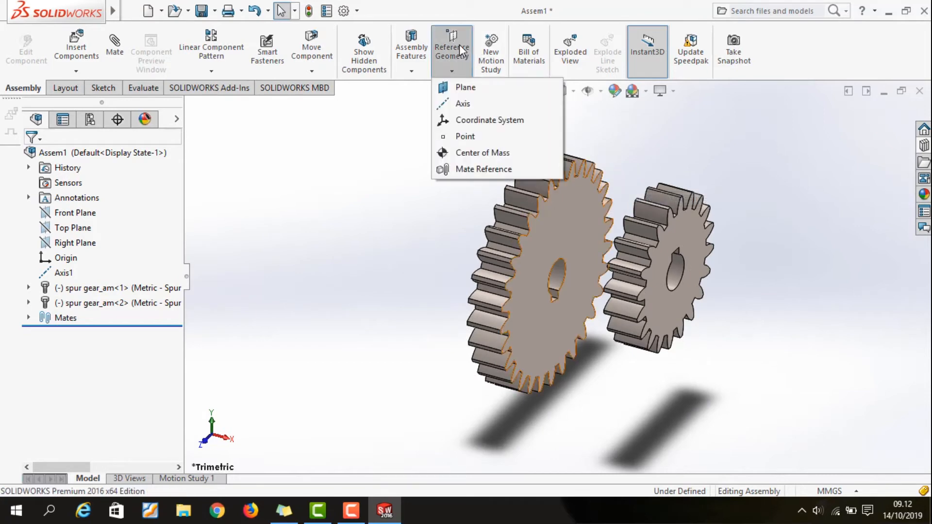
{"action": "left_click", "coordinate": [465, 88]}
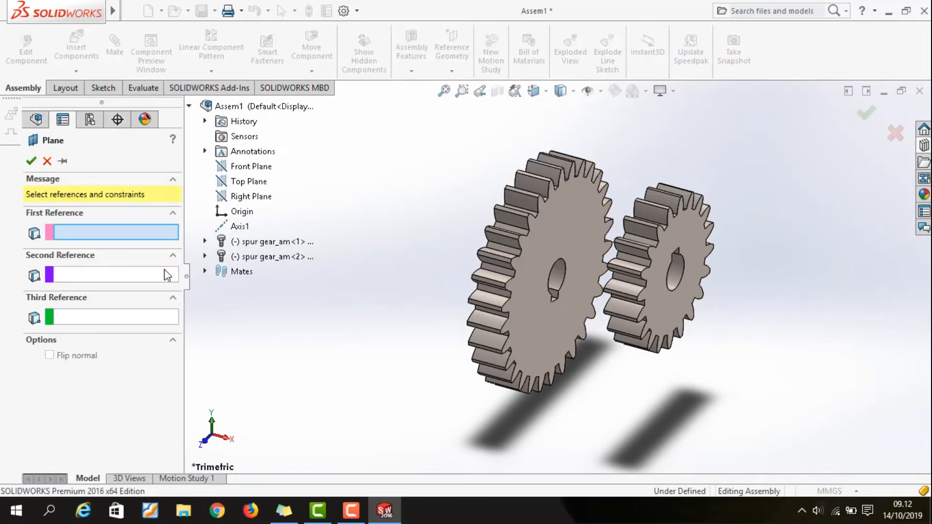
{"action": "left_click", "coordinate": [232, 188]}
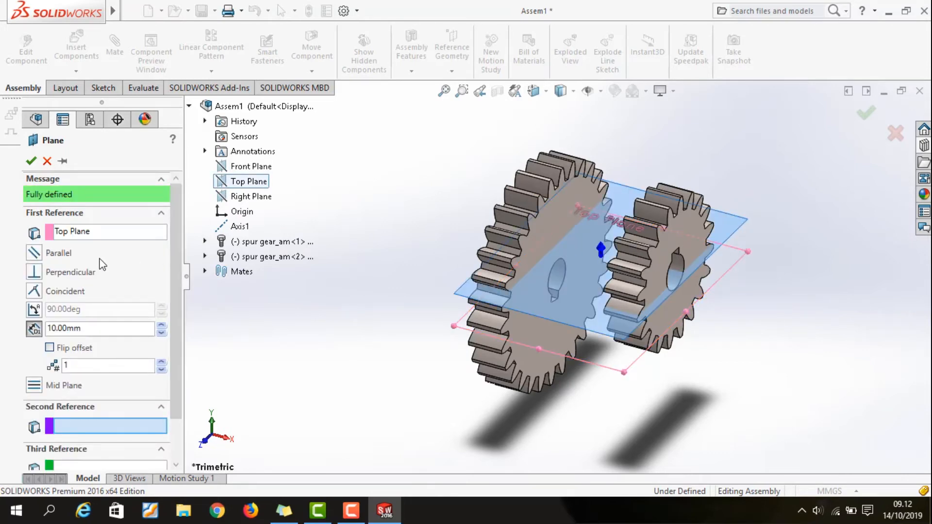
{"action": "left_click_drag", "start_coordinate": [104, 331], "coordinate": [41, 331]}
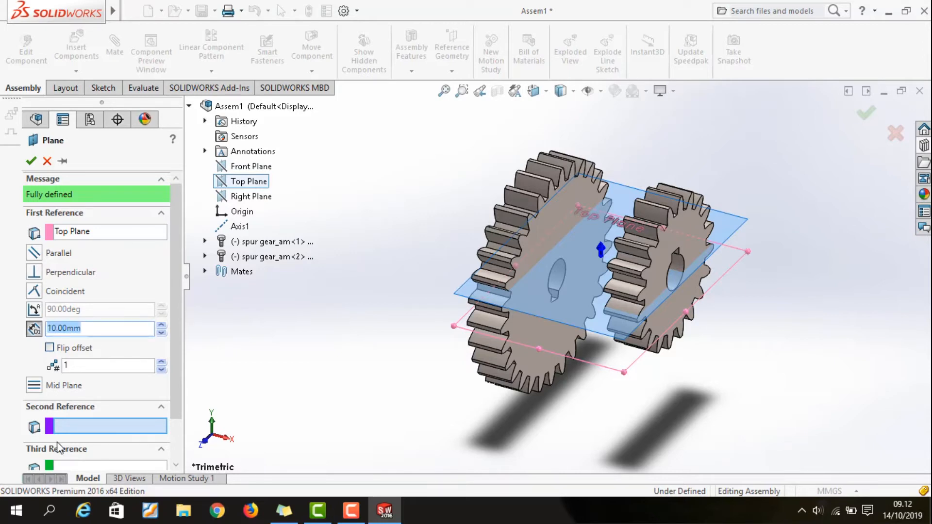
{"action": "type", "text": "30"}
{"action": "left_click", "coordinate": [31, 161]}
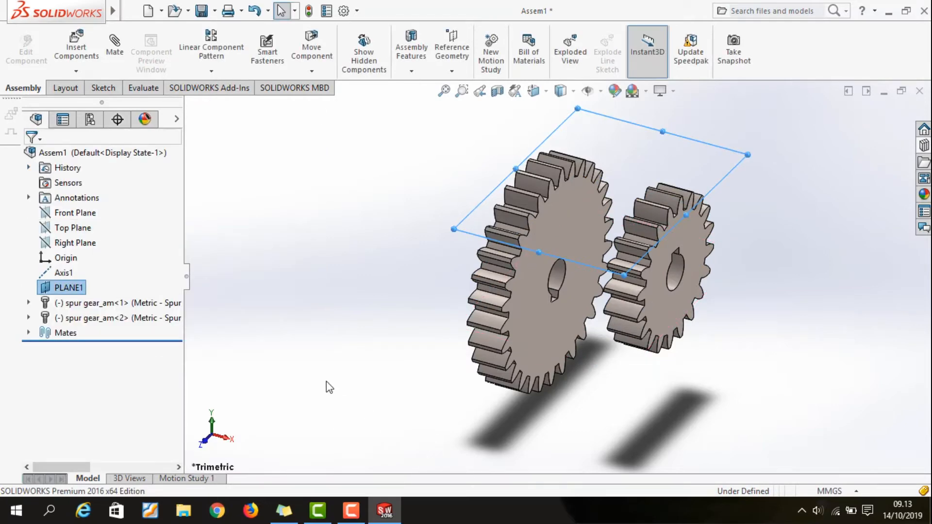
Edit the offset reference plane to increase its distance from the Top Plane
{"action": "middle_click_drag", "start_coordinate": [369, 386], "coordinate": [298, 352]}
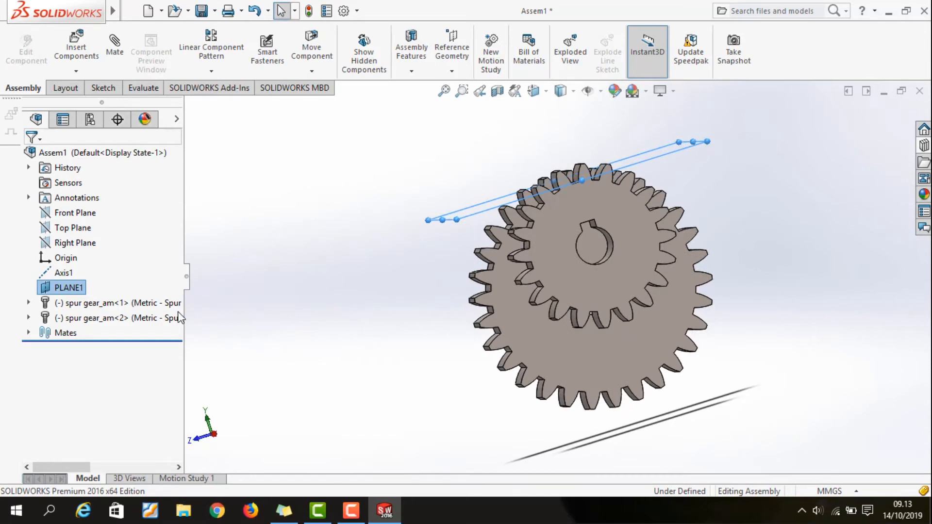
{"action": "right_click", "coordinate": [61, 291]}
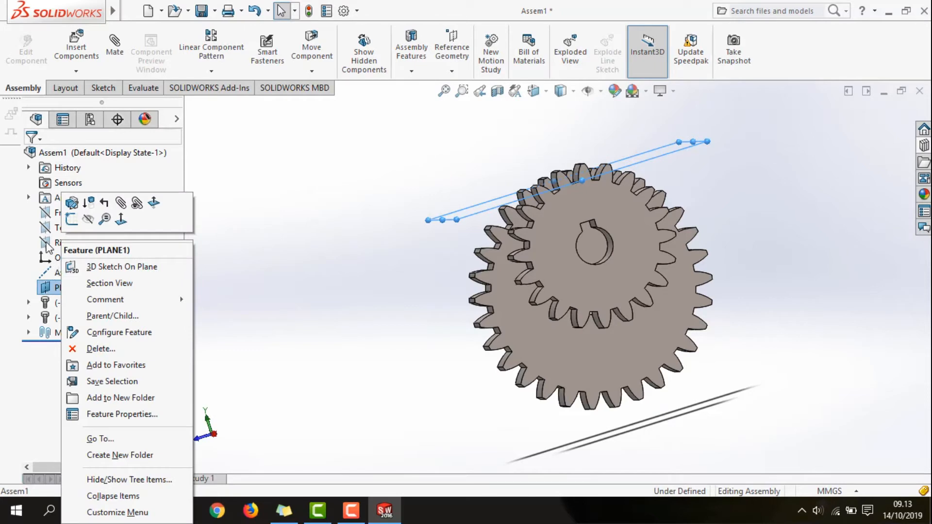
{"action": "left_click", "coordinate": [69, 220]}
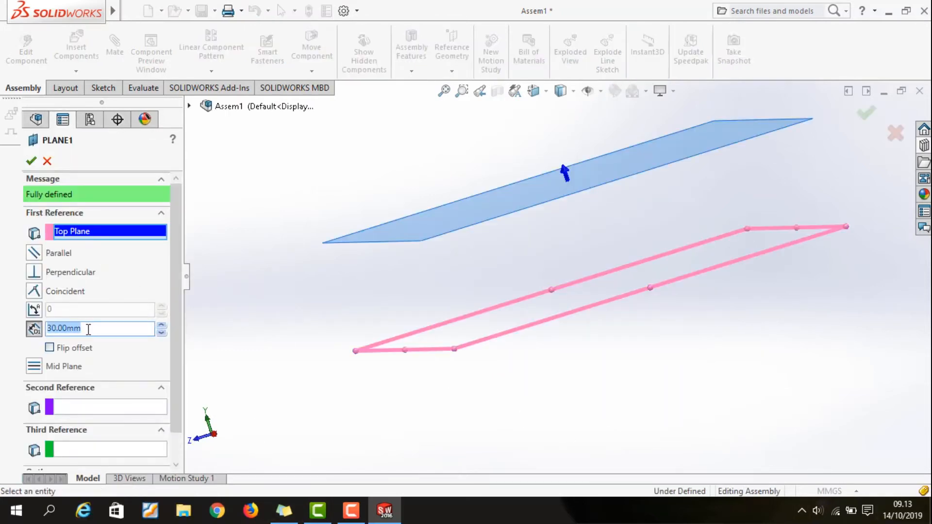
{"action": "type", "text": "50"}
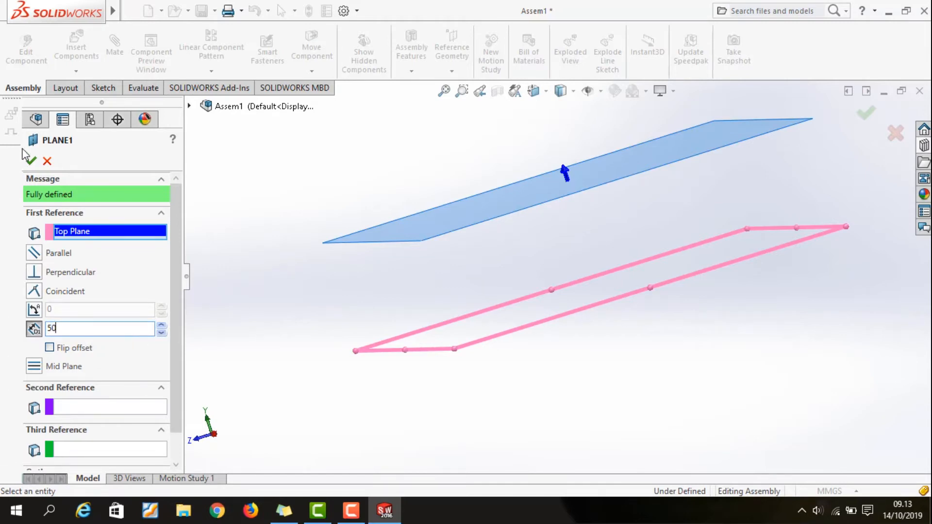
{"action": "left_click", "coordinate": [31, 161]}
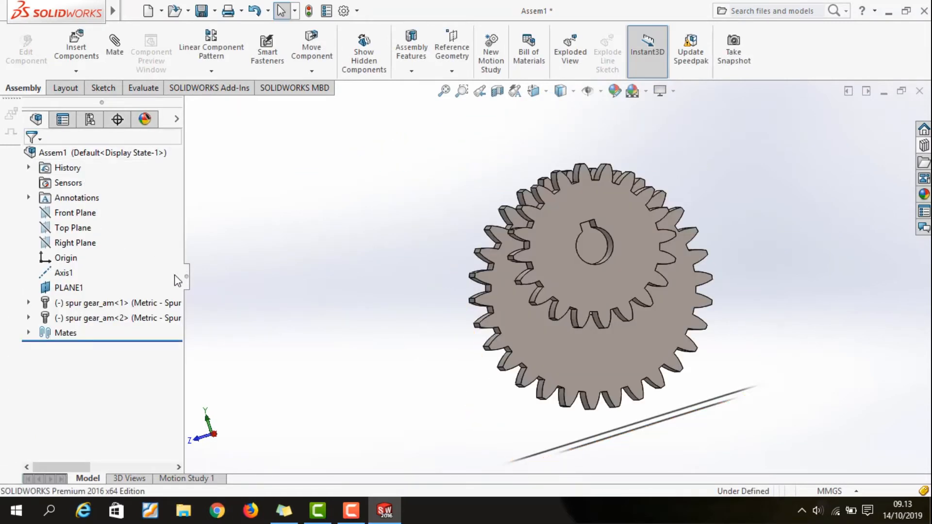
Create a second reference axis at the intersection of the offset plane and the assembly's Front Plane
{"action": "left_click", "coordinate": [72, 289]}
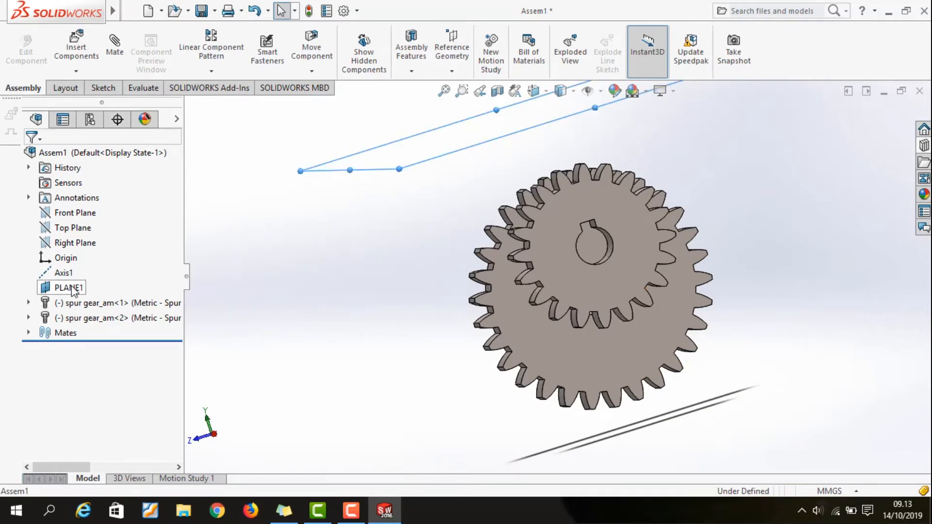
{"action": "left_click", "coordinate": [458, 72]}
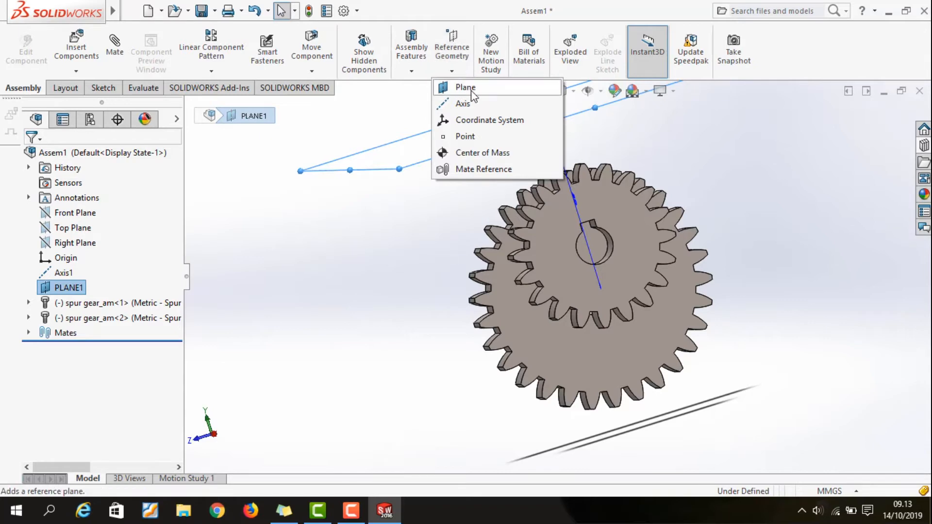
{"action": "left_click", "coordinate": [473, 104]}
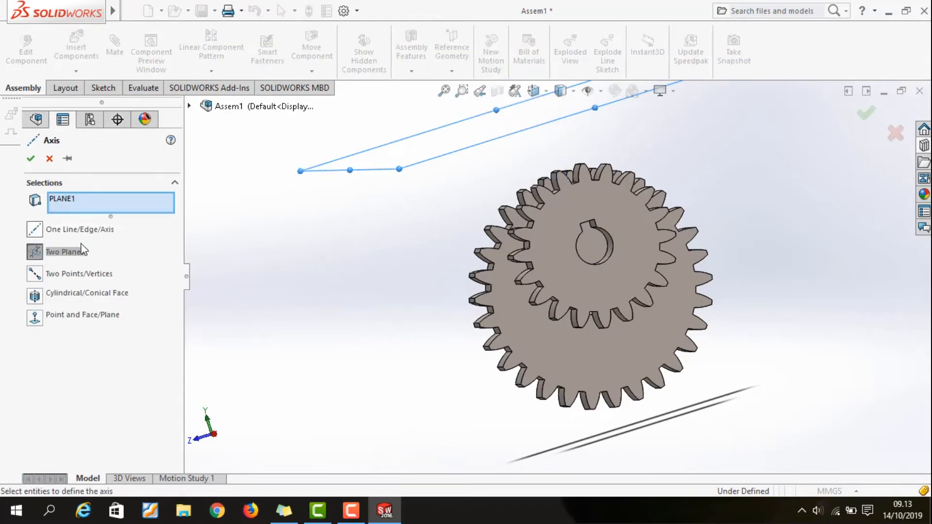
{"action": "left_click", "coordinate": [189, 106]}
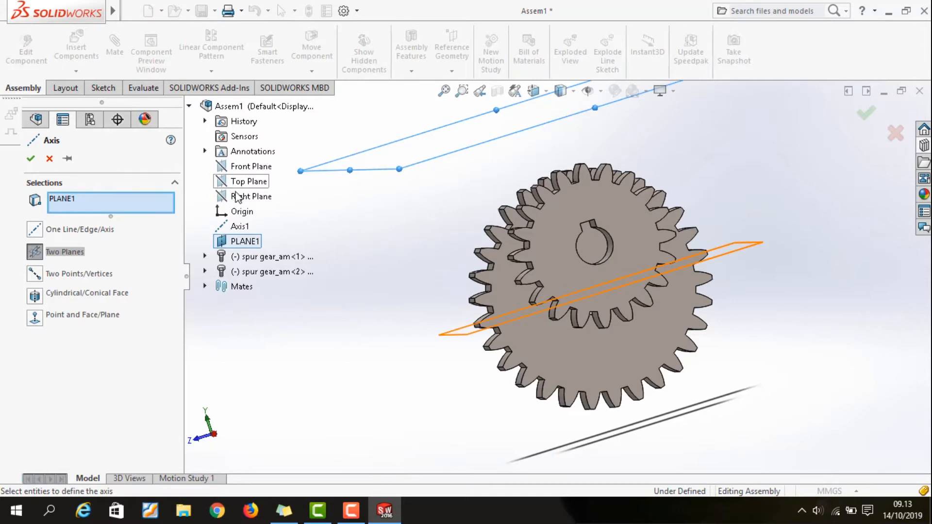
{"action": "left_click", "coordinate": [241, 166]}
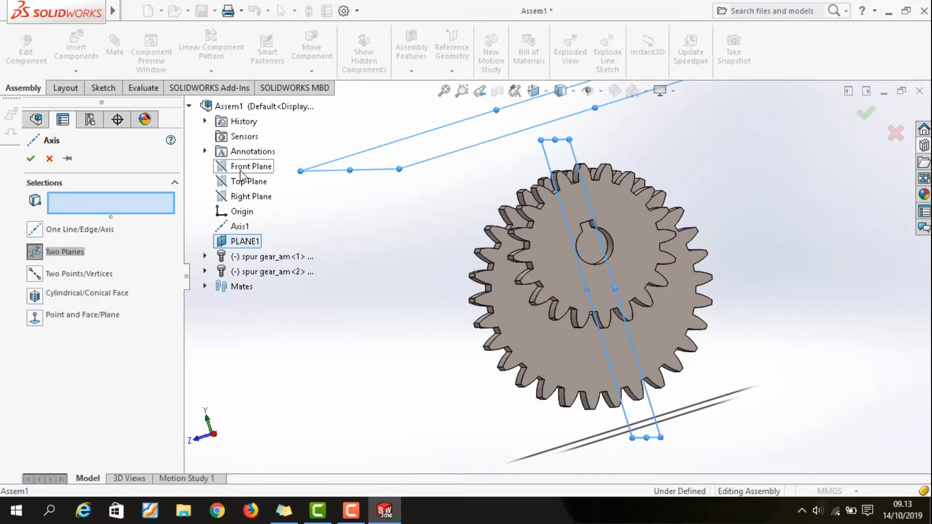
{"action": "left_click", "coordinate": [31, 158]}
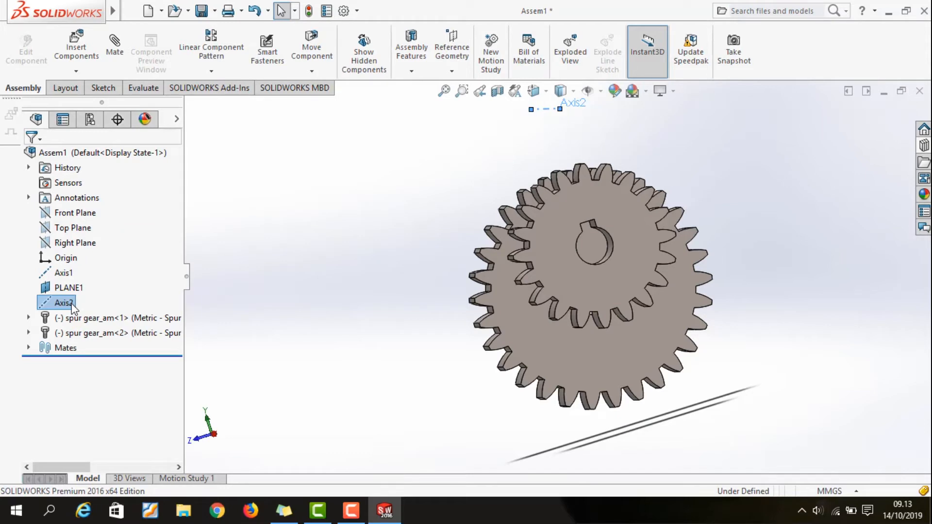
Add a concentric mate between the second reference axis and the bore face of the 20-tooth gear
{"action": "left_click", "coordinate": [115, 49]}
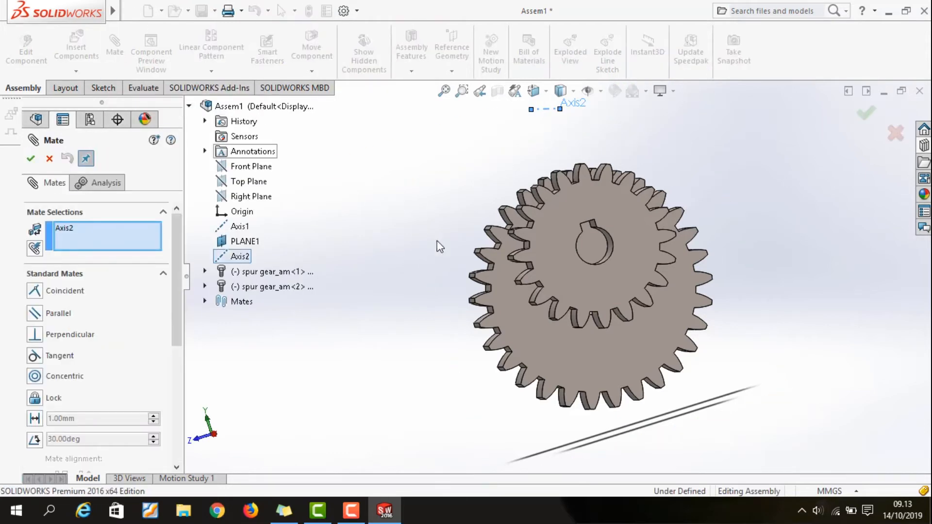
{"action": "middle_click_drag", "start_coordinate": [422, 321], "coordinate": [447, 316]}
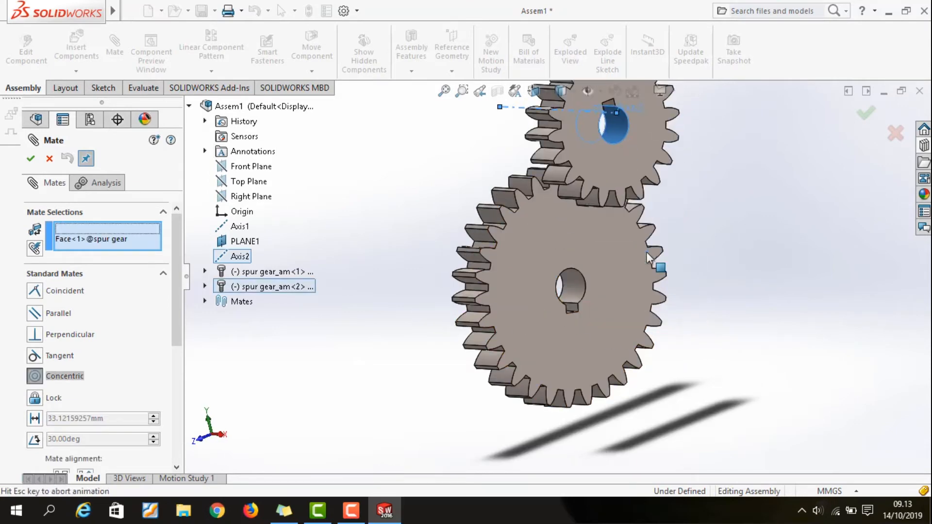
{"action": "middle_click_drag", "start_coordinate": [707, 354], "coordinate": [676, 344]}
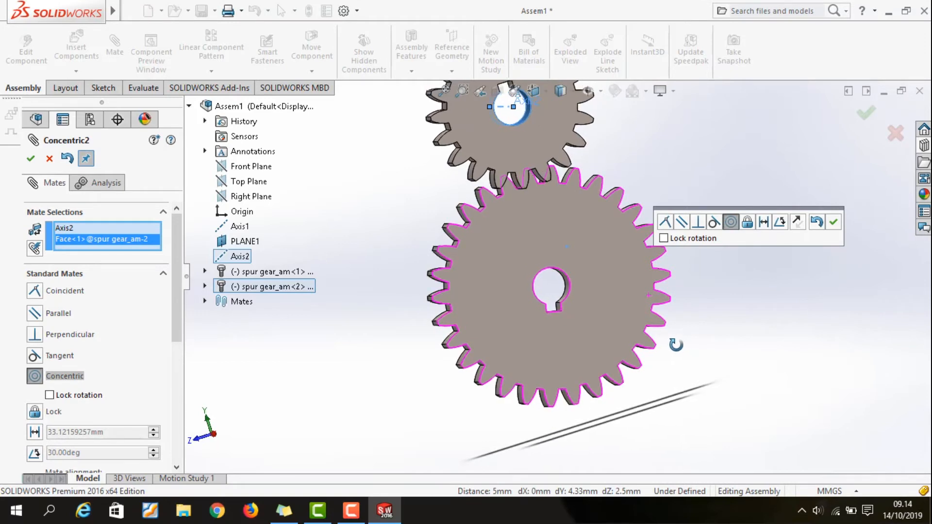
{"action": "left_click", "coordinate": [32, 164]}
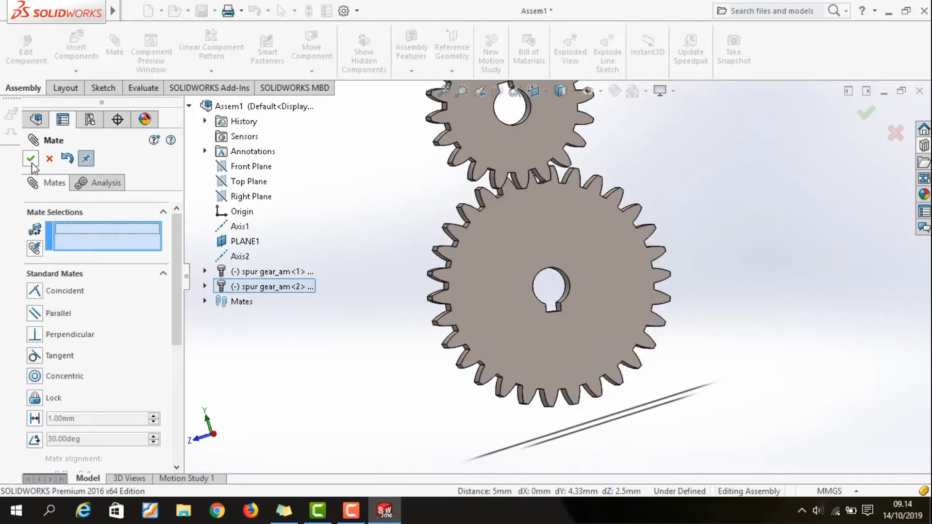
{"action": "left_click", "coordinate": [31, 162]}
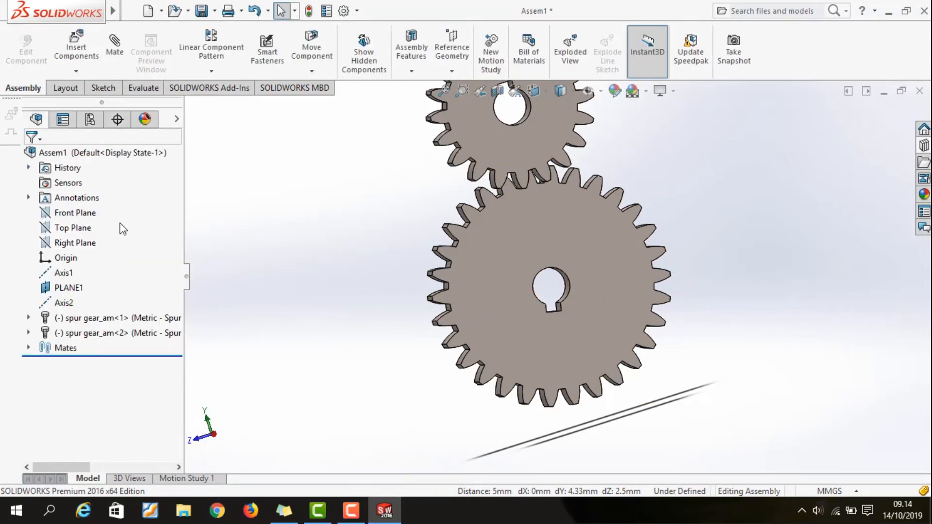
Add a coincident mate between the 20-tooth gear's front face and the assembly's Right Plane
{"action": "left_click", "coordinate": [125, 46]}
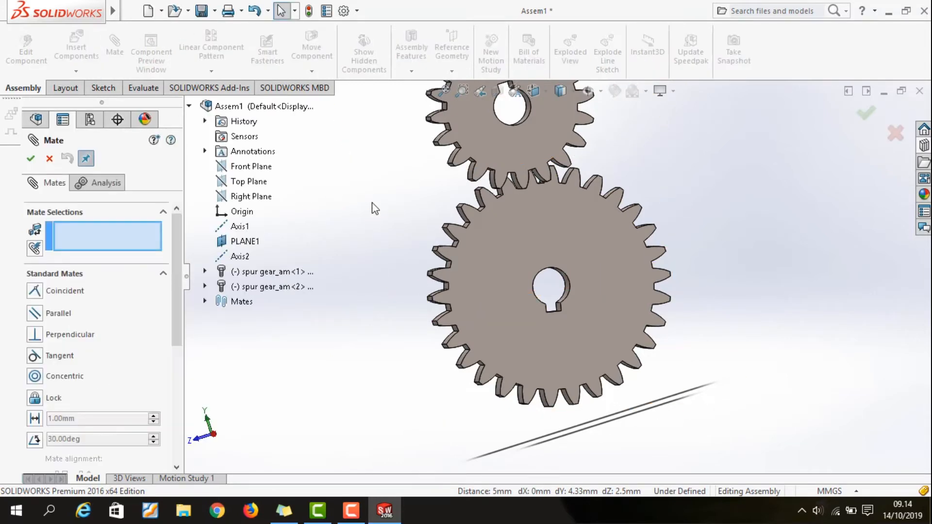
{"action": "middle_click_drag", "start_coordinate": [395, 190], "coordinate": [539, 165]}
{"action": "left_click", "coordinate": [539, 165]}
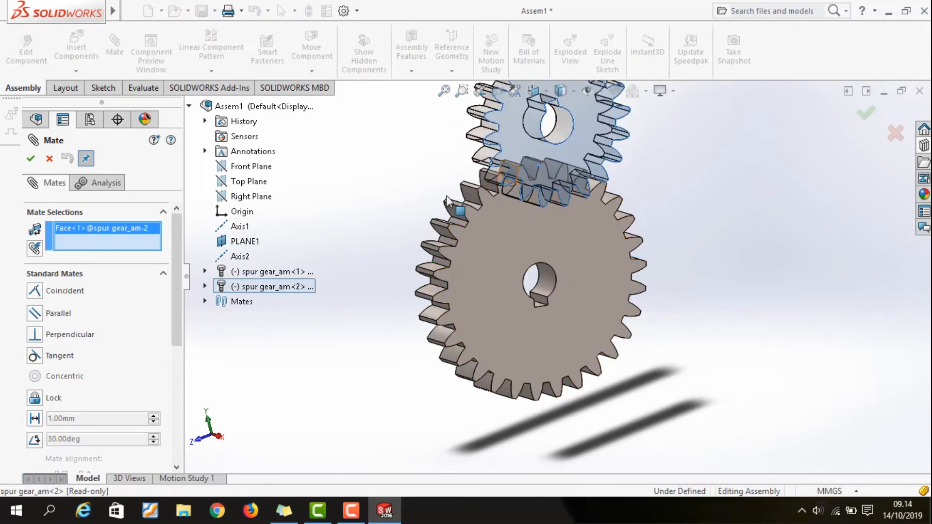
{"action": "left_click", "coordinate": [250, 198]}
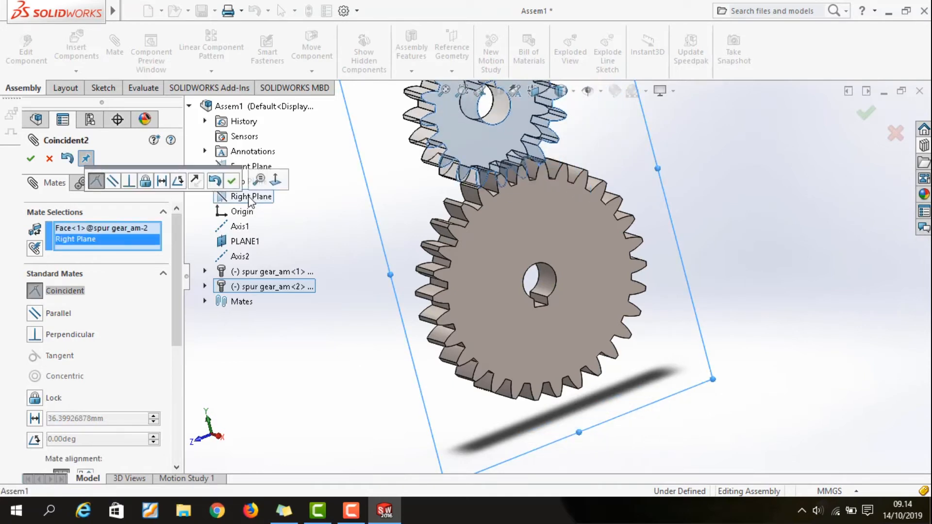
{"action": "left_click", "coordinate": [32, 158]}
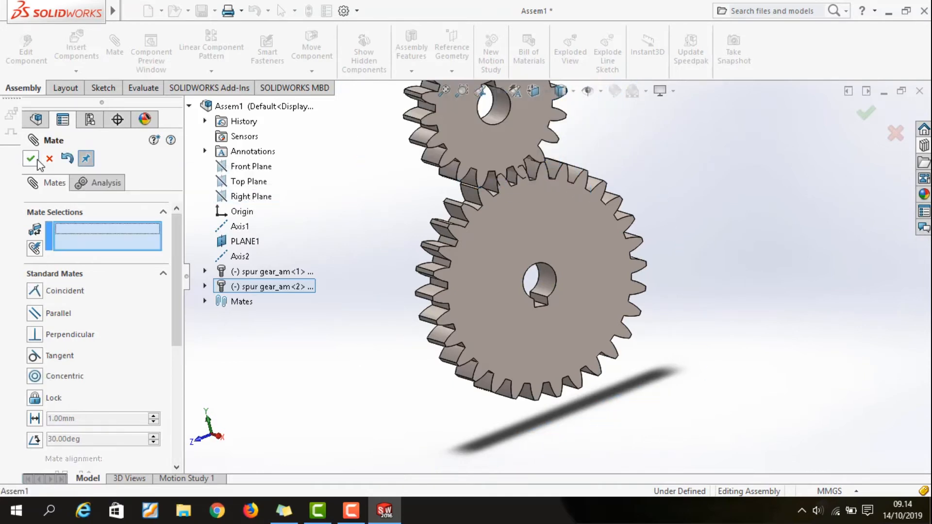
{"action": "left_click", "coordinate": [32, 159]}
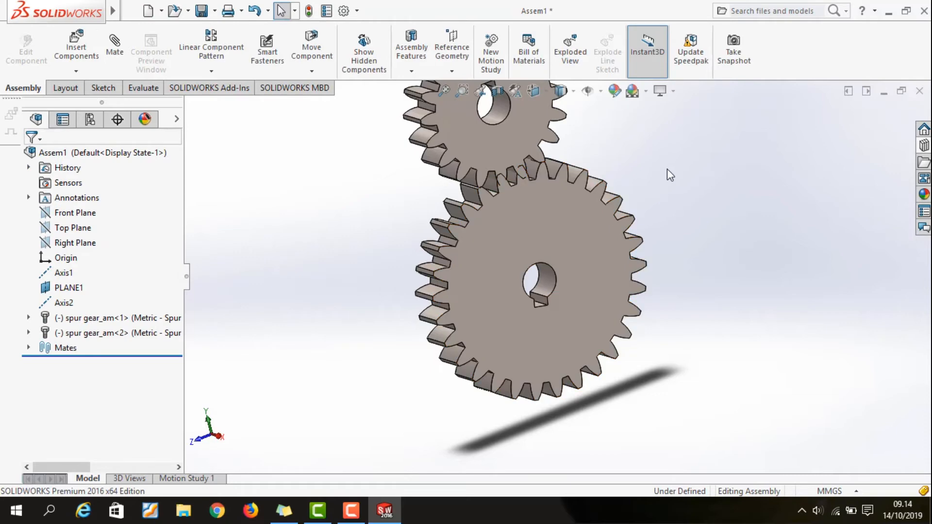
Rotate the 20-tooth gear about its axis until its teeth sit centred in the gaps of the 30-tooth gear
{"action": "scroll", "coordinate": [666, 167], "scroll_direction": "down", "scroll_amount": 2}
{"action": "scroll", "coordinate": [653, 200], "scroll_direction": "down", "scroll_amount": 2}
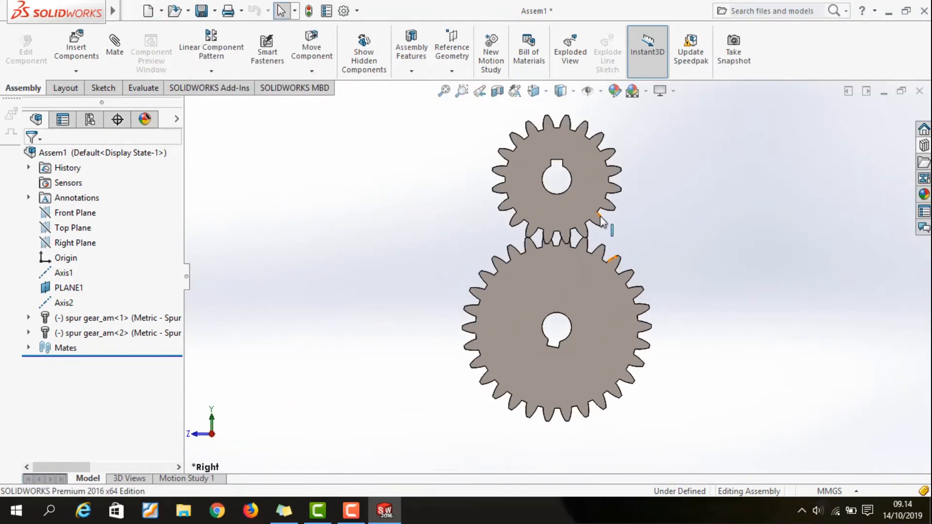
{"action": "scroll", "coordinate": [582, 235], "scroll_direction": "down", "scroll_amount": 4}
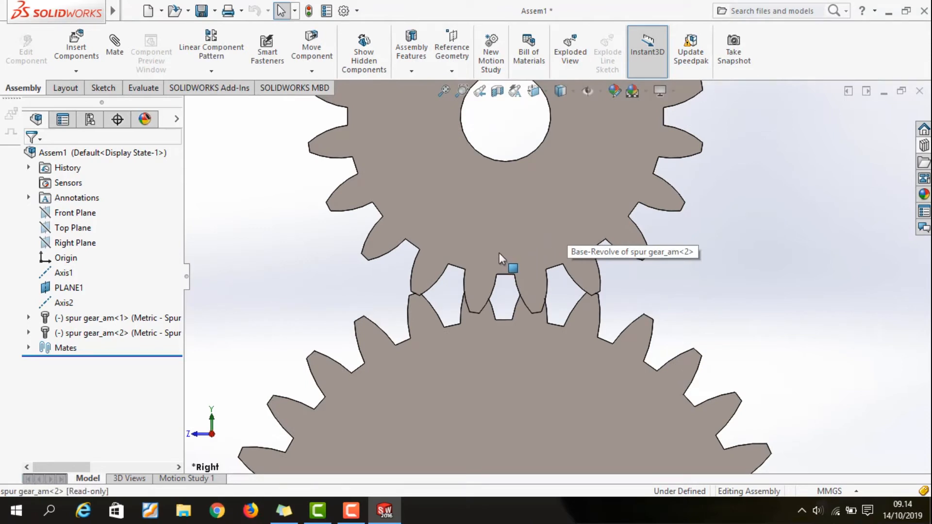
{"action": "left_click_drag", "start_coordinate": [493, 253], "coordinate": [468, 255]}
{"action": "scroll", "coordinate": [479, 290], "scroll_direction": "down", "scroll_amount": 4}
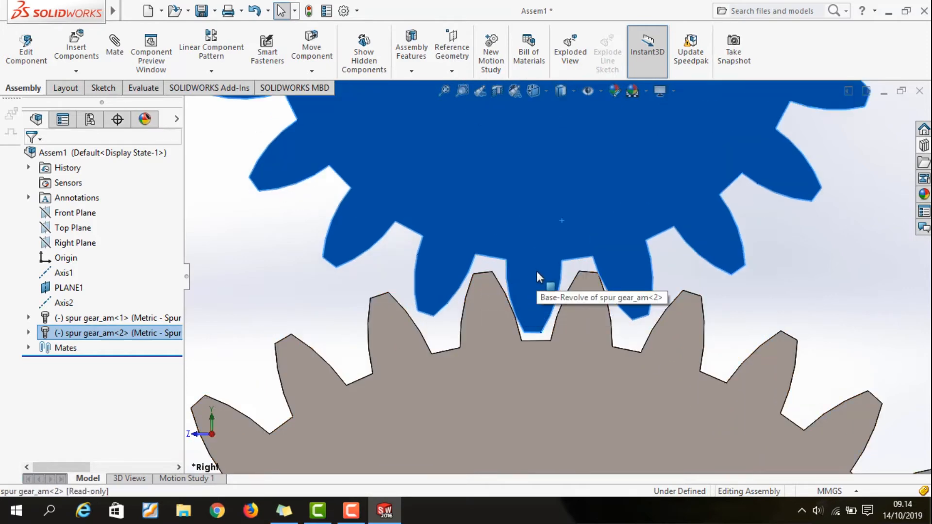
{"action": "left_click_drag", "start_coordinate": [542, 278], "coordinate": [550, 280]}
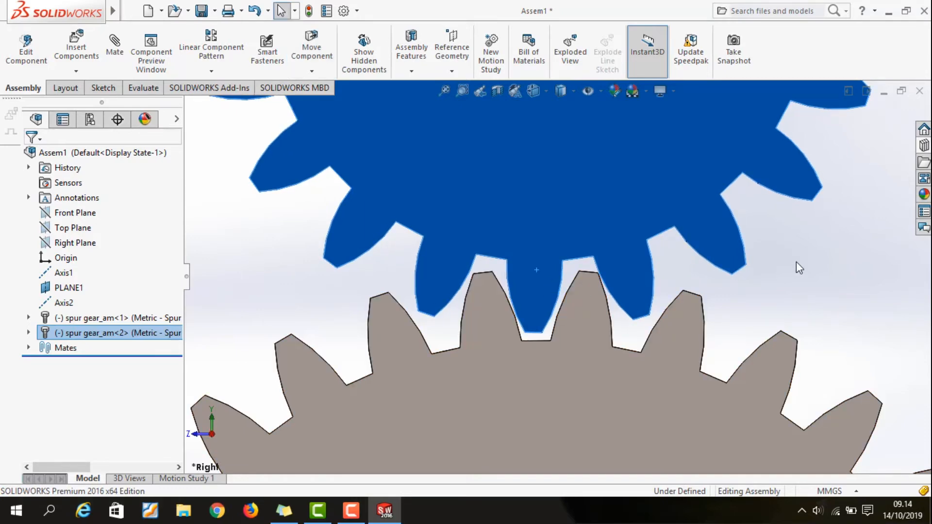
{"action": "left_click", "coordinate": [796, 261]}
{"action": "key", "text": "f"}
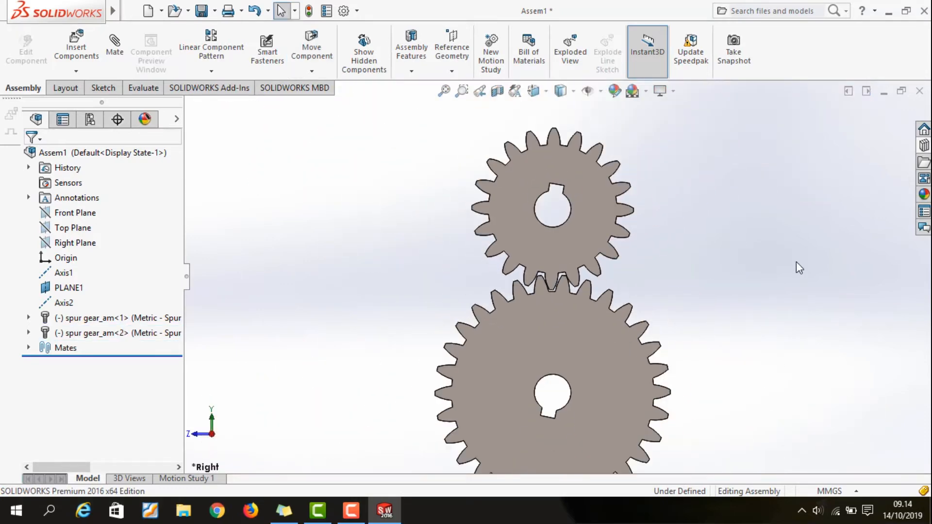
{"action": "left_click", "coordinate": [114, 44]}
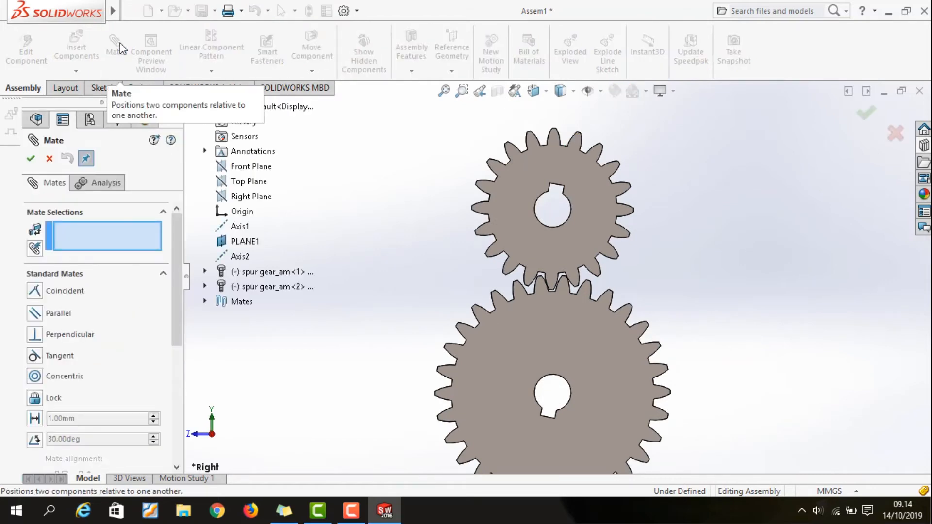
{"action": "scroll", "coordinate": [129, 310], "scroll_direction": "down", "scroll_amount": 6}
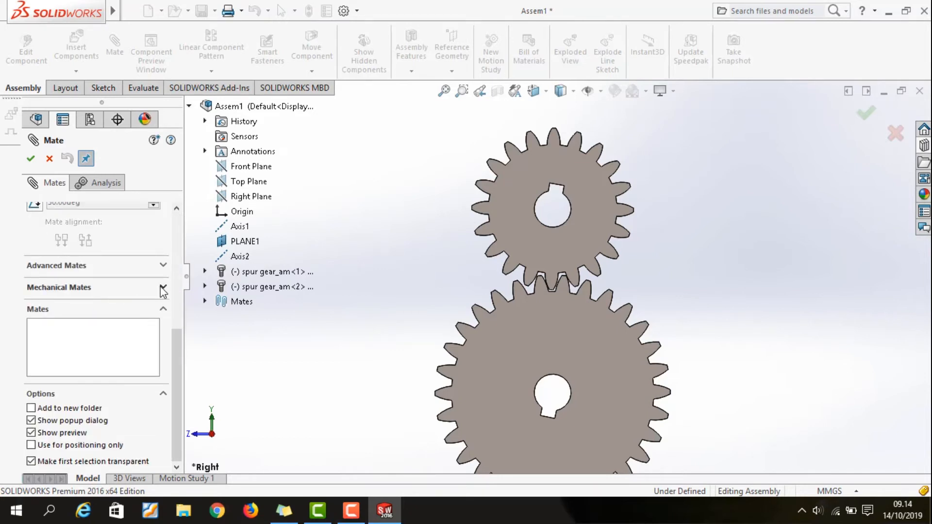
{"action": "left_click", "coordinate": [49, 159]}
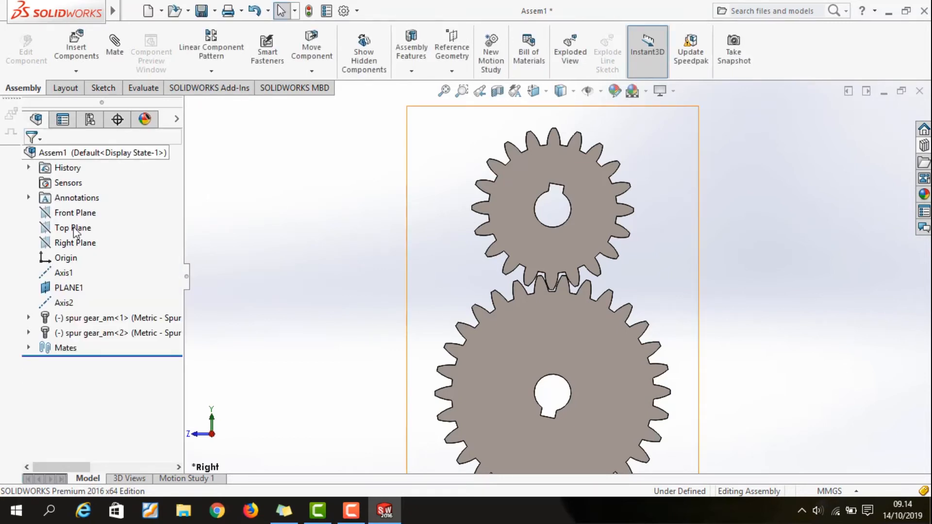
Show the tooth cut sketch (TooCutSke) of the 30-tooth gear so its pitch circle can be selected
{"action": "left_click", "coordinate": [29, 318]}
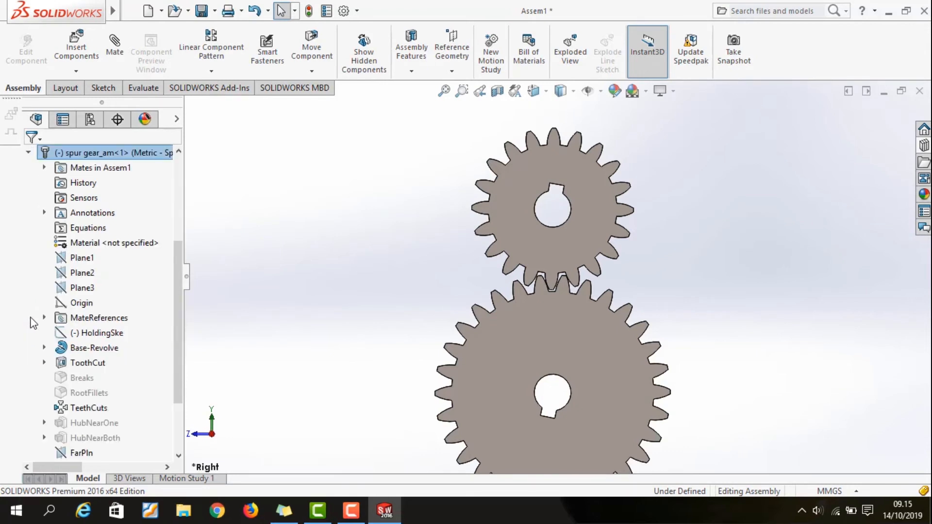
{"action": "scroll", "coordinate": [97, 330], "scroll_direction": "down", "scroll_amount": 2}
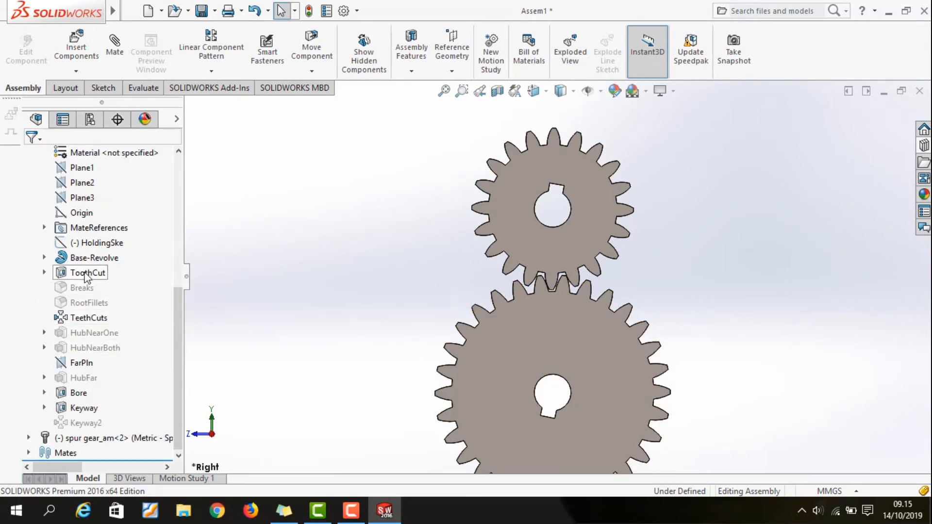
{"action": "left_click", "coordinate": [44, 273]}
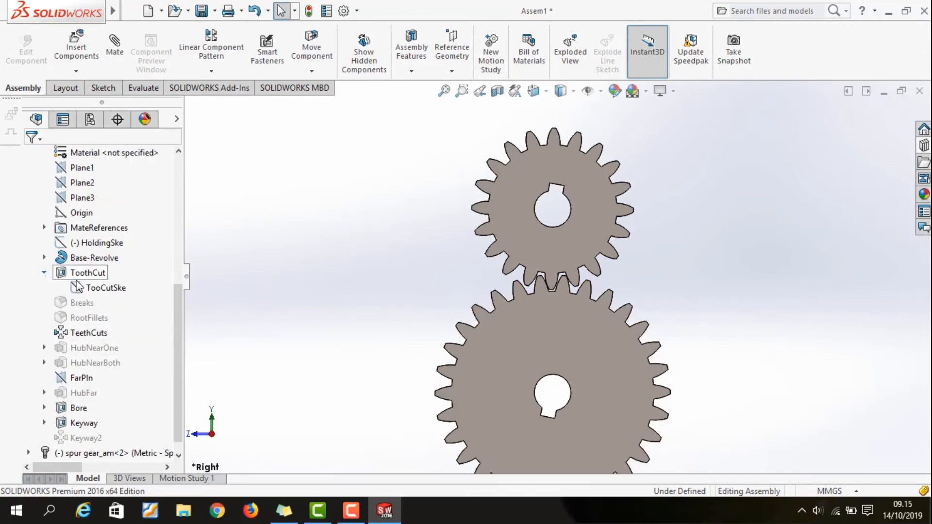
{"action": "left_click", "coordinate": [78, 285]}
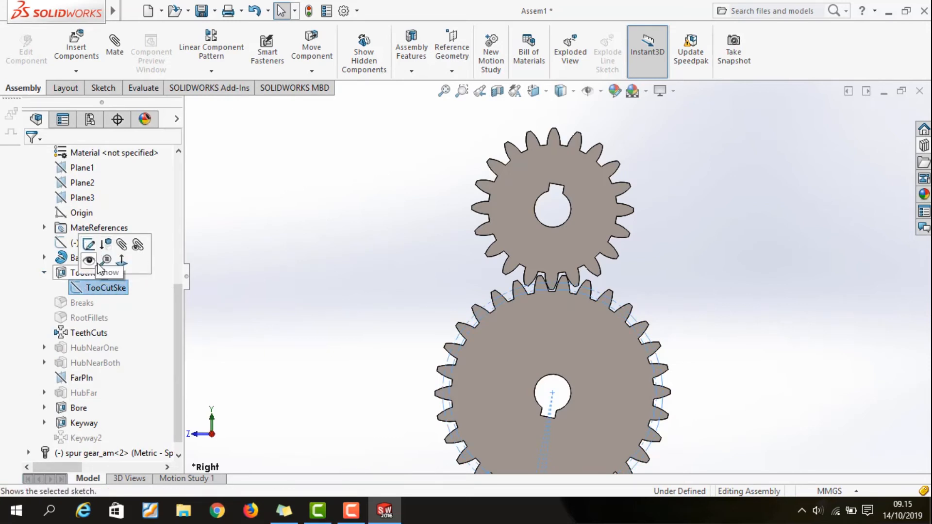
{"action": "left_click", "coordinate": [88, 260]}
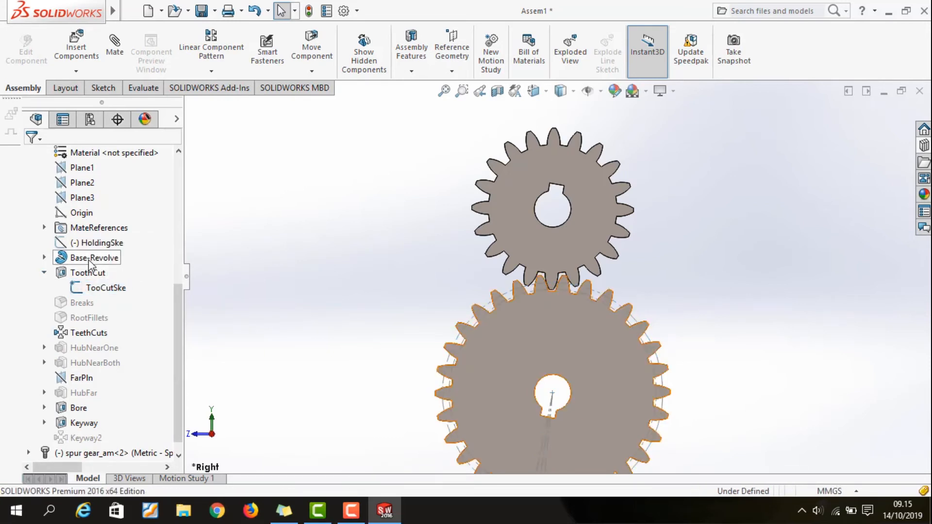
{"action": "scroll", "coordinate": [26, 165], "scroll_direction": "up", "scroll_amount": 2}
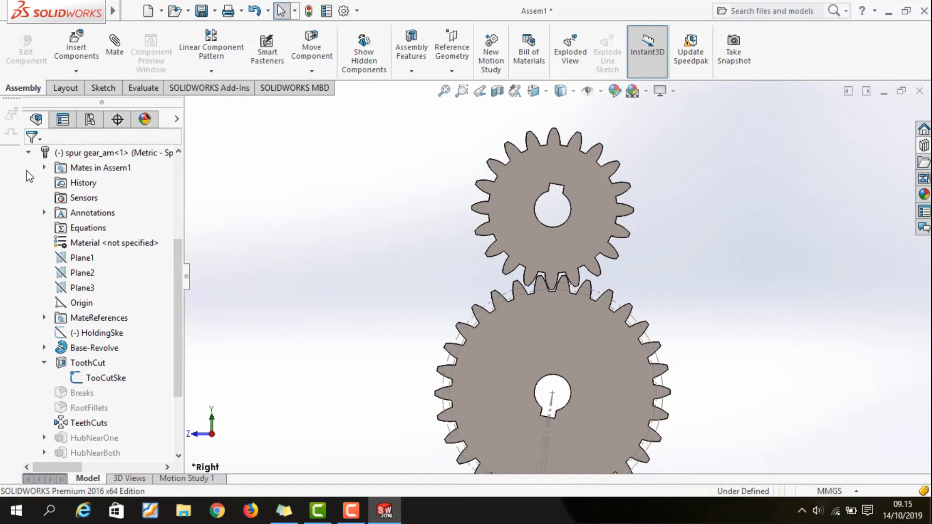
{"action": "left_click", "coordinate": [28, 154]}
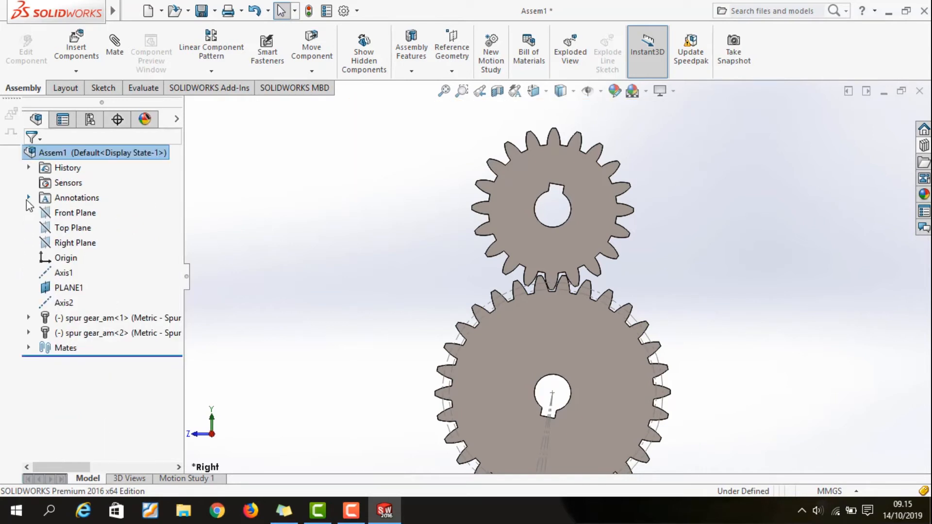
Show the tooth cut sketch (TooCutSke) of the 20-tooth gear
{"action": "left_click", "coordinate": [28, 332]}
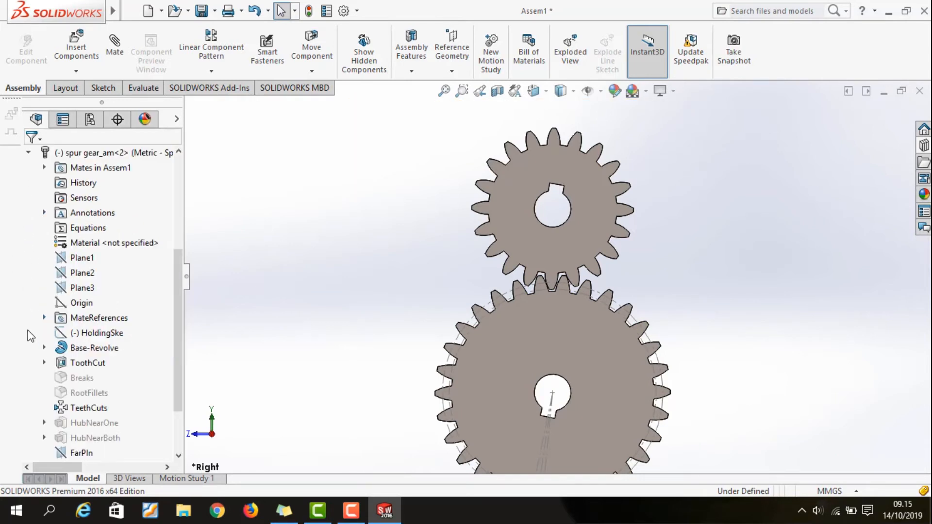
{"action": "left_click", "coordinate": [45, 362]}
{"action": "left_click", "coordinate": [89, 377]}
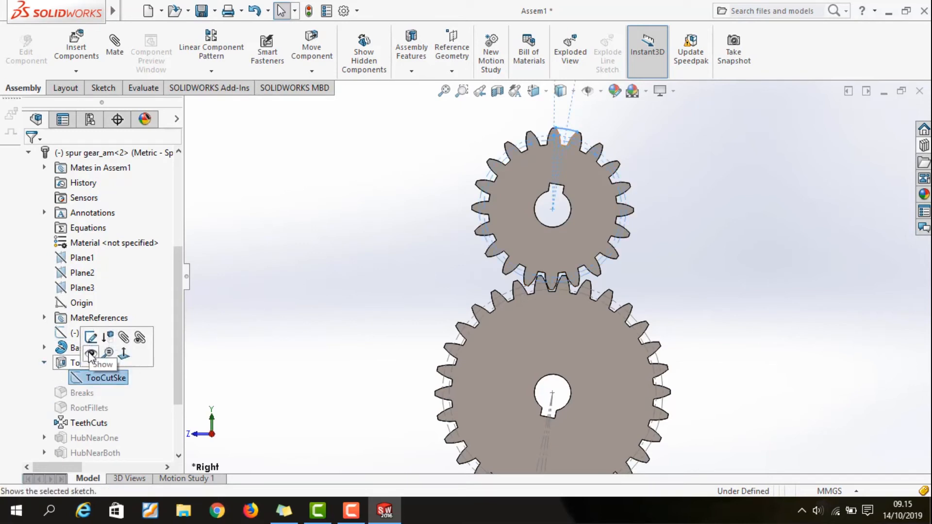
{"action": "left_click", "coordinate": [91, 353]}
{"action": "left_click", "coordinate": [29, 153]}
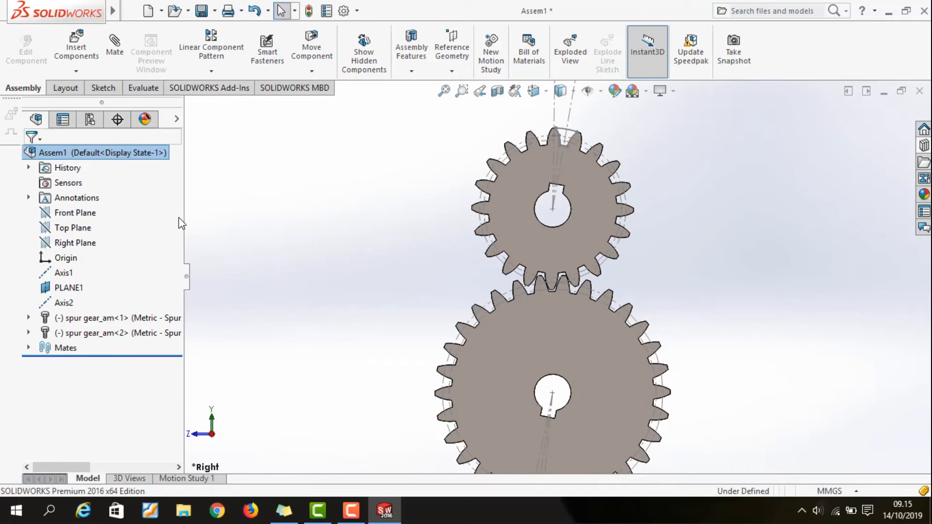
Add a mechanical gear mate between the pitch circles of the 30-tooth and 20-tooth gears with a 60mm : 40mm ratio
{"action": "left_click", "coordinate": [117, 46]}
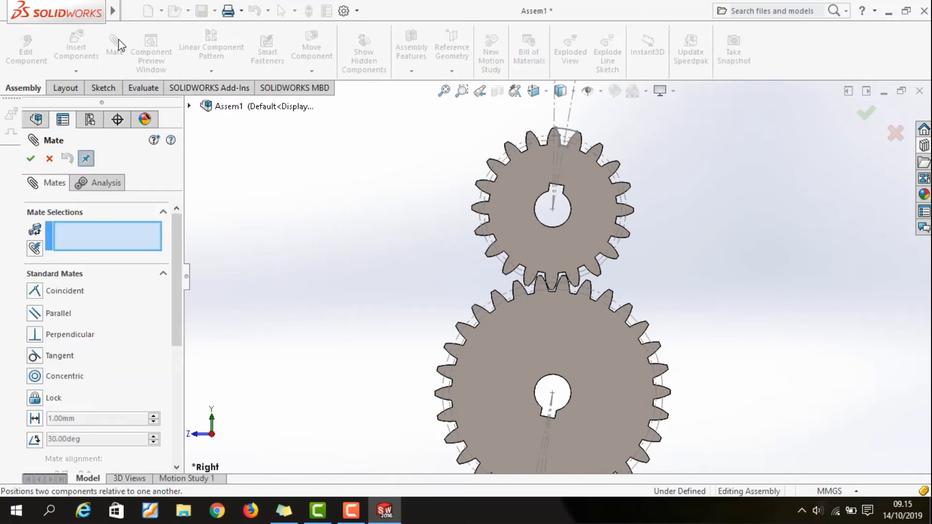
{"action": "scroll", "coordinate": [156, 274], "scroll_direction": "down", "scroll_amount": 5}
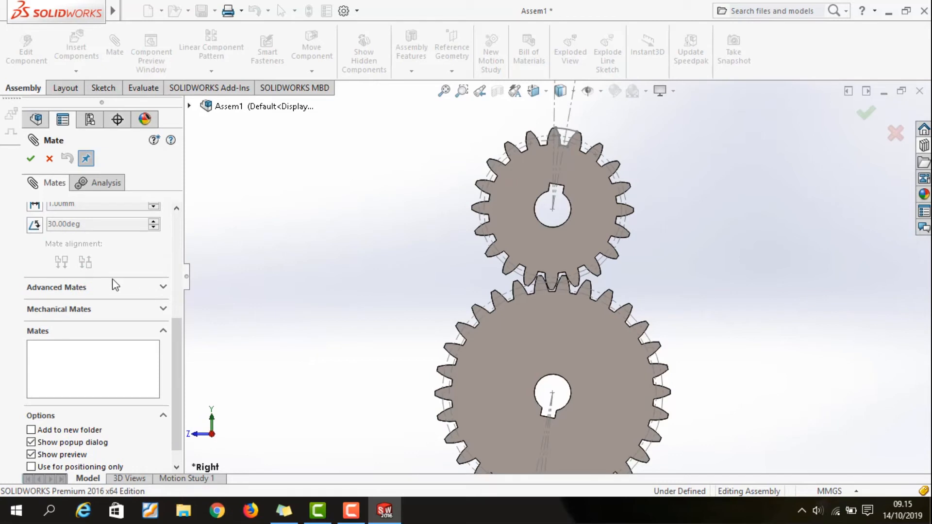
{"action": "left_click", "coordinate": [127, 309]}
{"action": "scroll", "coordinate": [117, 253], "scroll_direction": "down", "scroll_amount": 3}
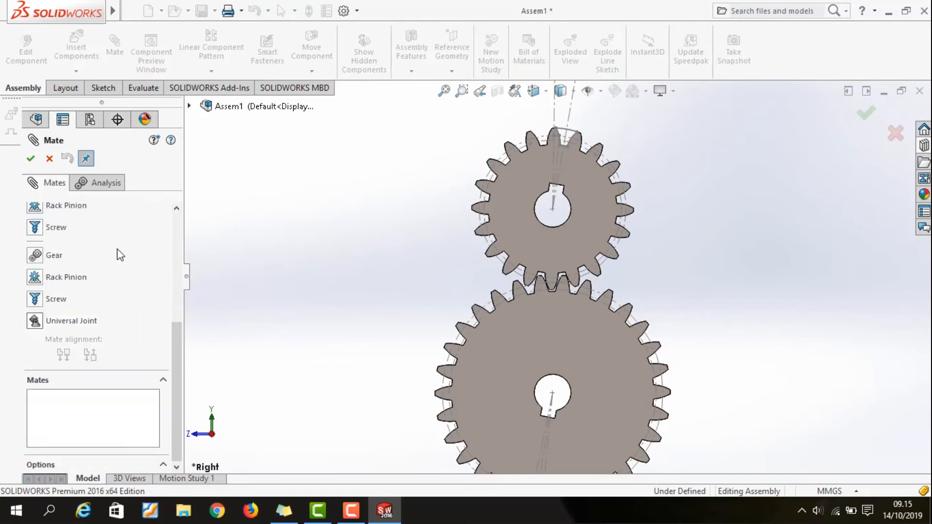
{"action": "scroll", "coordinate": [116, 335], "scroll_direction": "down", "scroll_amount": 3}
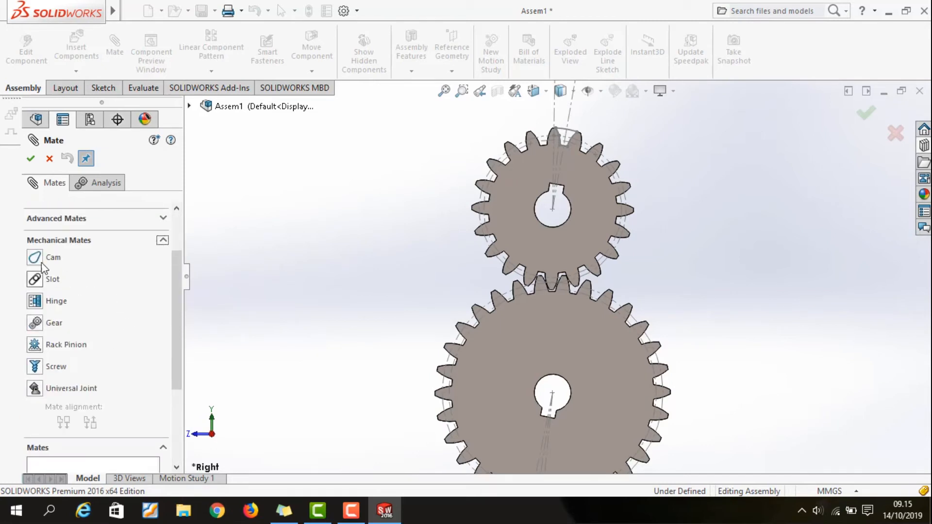
{"action": "left_click", "coordinate": [35, 323]}
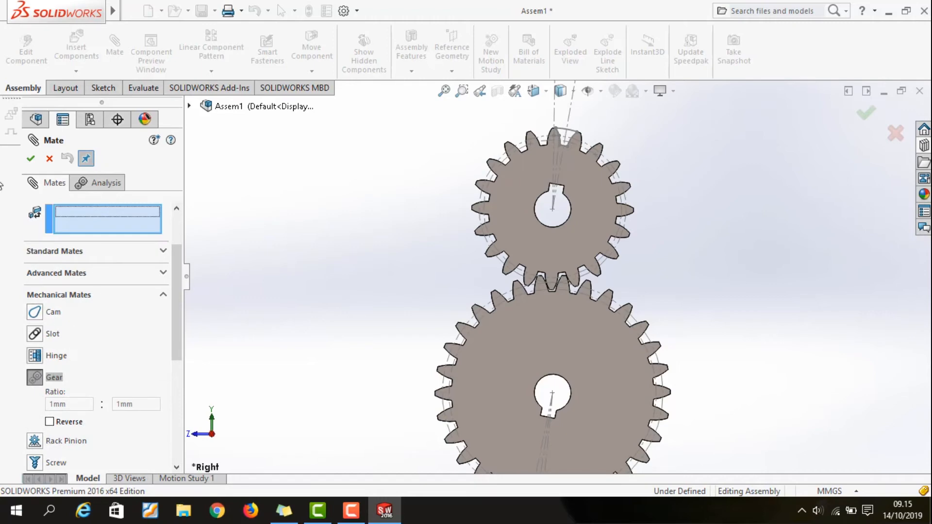
{"action": "scroll", "coordinate": [544, 255], "scroll_direction": "down", "scroll_amount": 5}
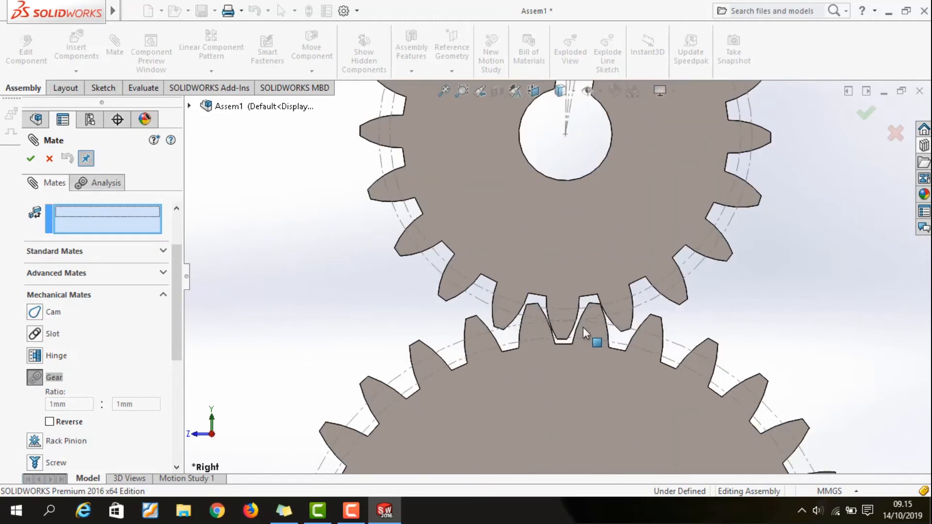
{"action": "scroll", "coordinate": [583, 327], "scroll_direction": "down", "scroll_amount": 2}
{"action": "scroll", "coordinate": [580, 330], "scroll_direction": "down", "scroll_amount": 2}
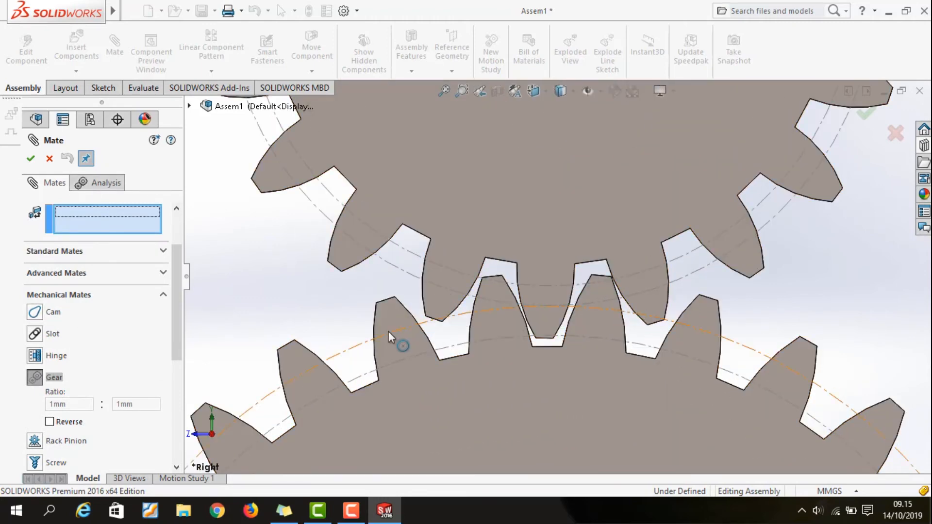
{"action": "left_click", "coordinate": [357, 350]}
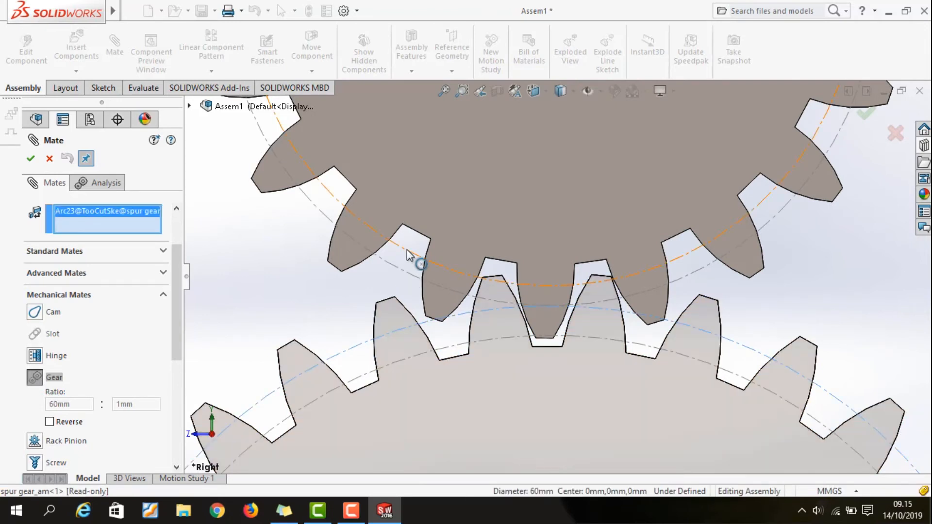
{"action": "left_click", "coordinate": [393, 272]}
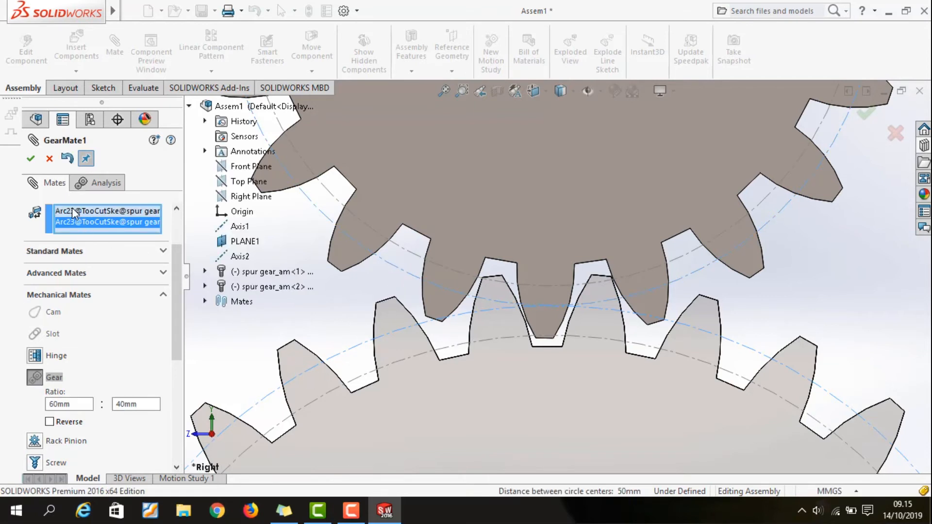
{"action": "left_click", "coordinate": [31, 159]}
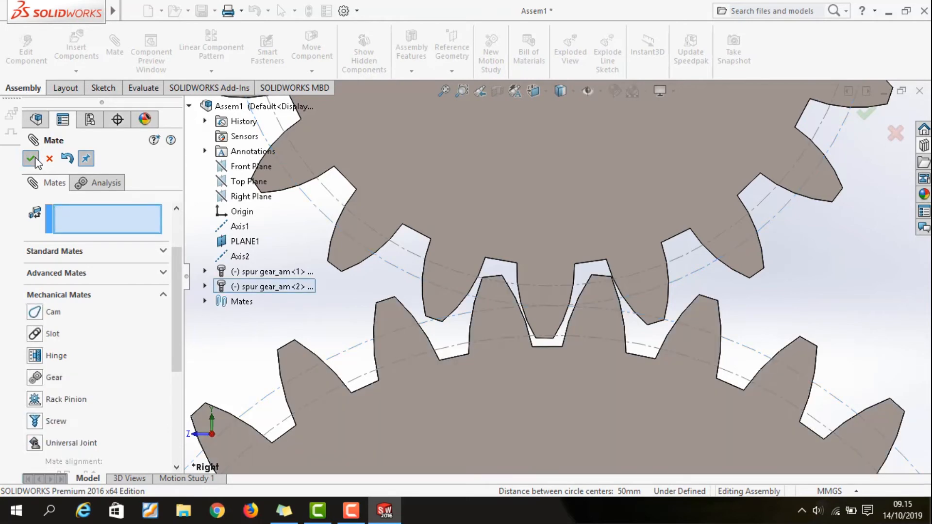
{"action": "left_click", "coordinate": [31, 159]}
Rotate the 30-tooth gear and the 20-tooth gear by hand to test how they turn together
{"action": "scroll", "coordinate": [391, 298], "scroll_direction": "up", "scroll_amount": 5}
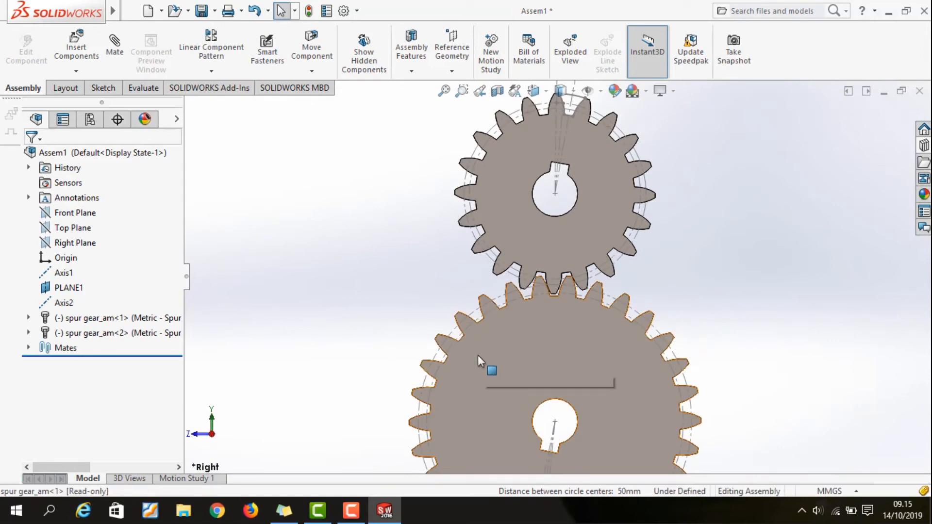
{"action": "left_click_drag", "start_coordinate": [471, 361], "coordinate": [541, 243]}
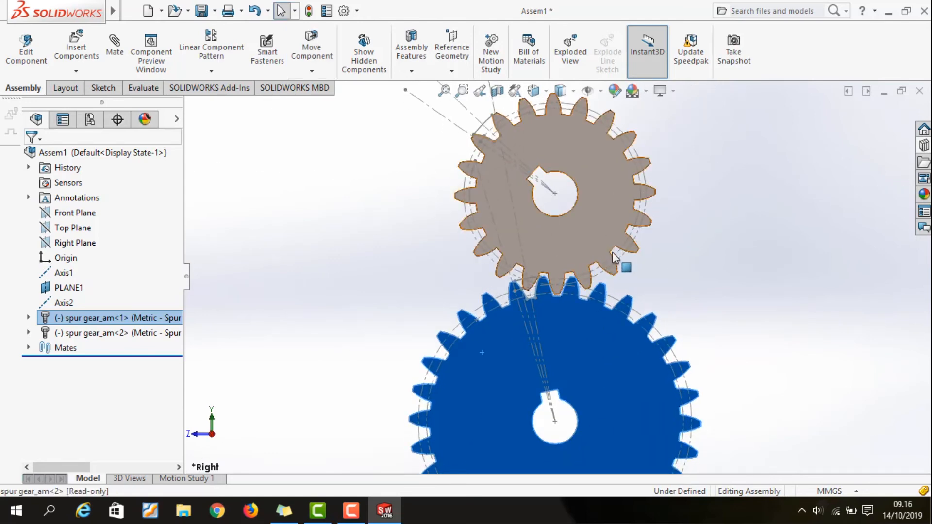
{"action": "left_click_drag", "start_coordinate": [633, 216], "coordinate": [704, 270]}
{"action": "key", "text": "Escape"}
{"action": "key", "text": "f"}
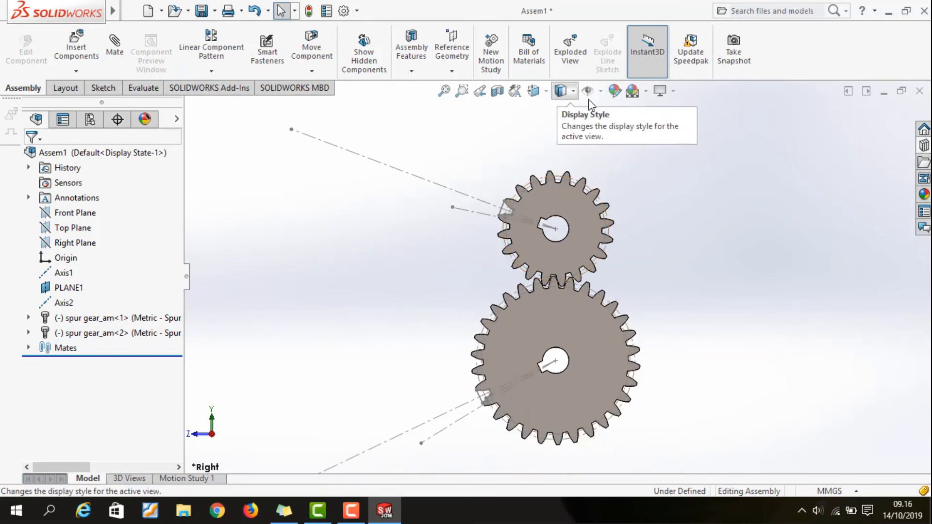
Hide all sketches in the assembly display and view the gear pair in isometric orientation
{"action": "left_click", "coordinate": [601, 93]}
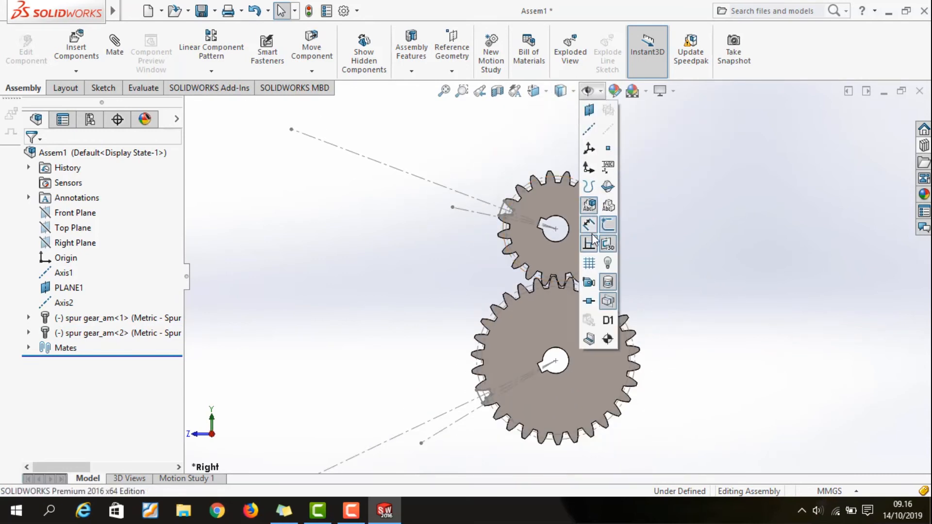
{"action": "left_click", "coordinate": [607, 232]}
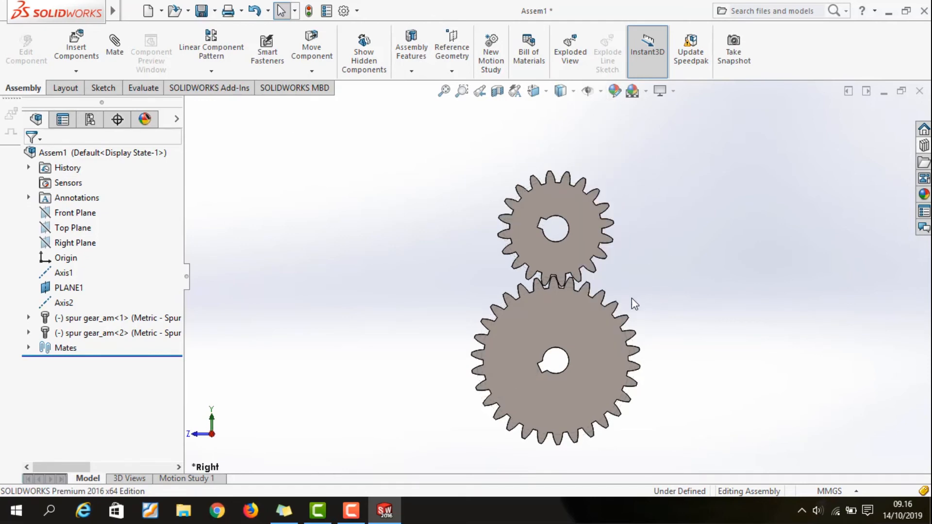
{"action": "key", "text": "f"}
{"action": "left_click", "coordinate": [462, 186]}
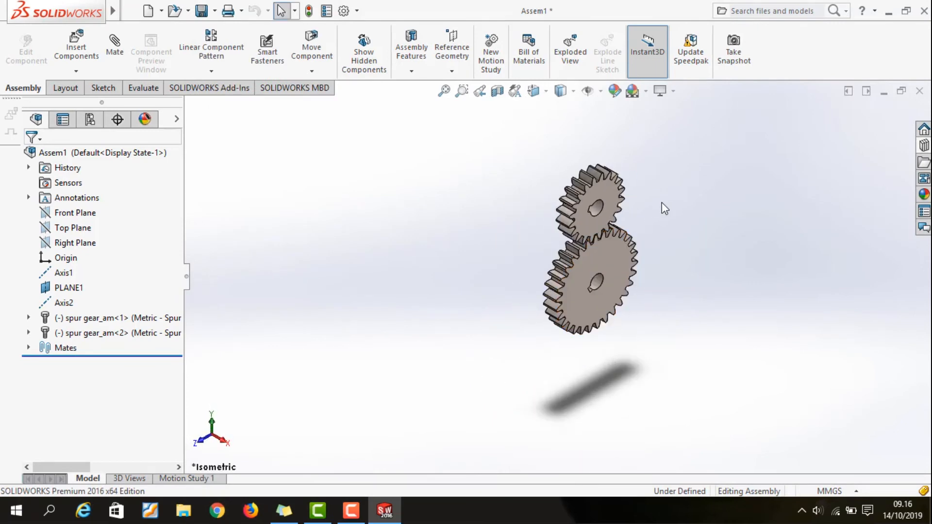
{"action": "scroll", "coordinate": [663, 211], "scroll_direction": "down", "scroll_amount": 2}
{"action": "scroll", "coordinate": [662, 203], "scroll_direction": "down", "scroll_amount": 2}
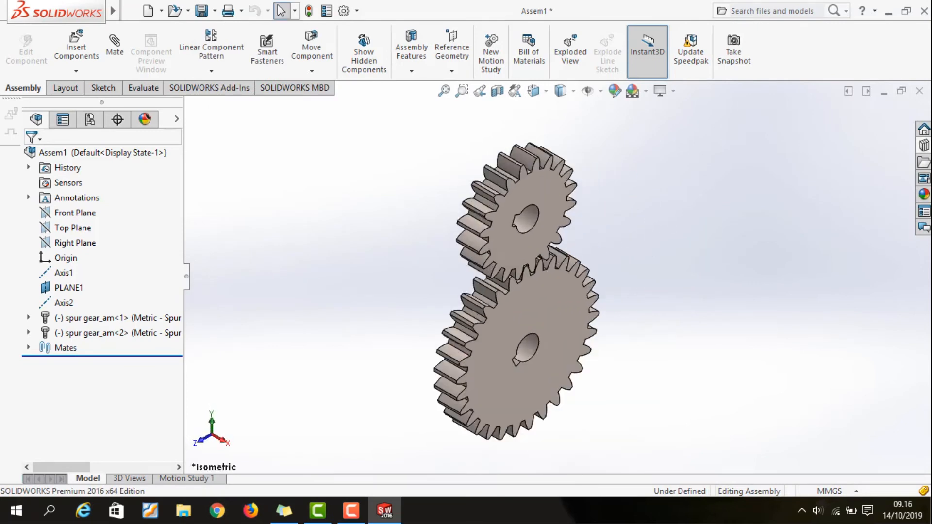
Add a rotary motor to the 30-tooth gear's bore face in Motion Study 1, with constant speed at 100 RPM
{"action": "left_click", "coordinate": [214, 478]}
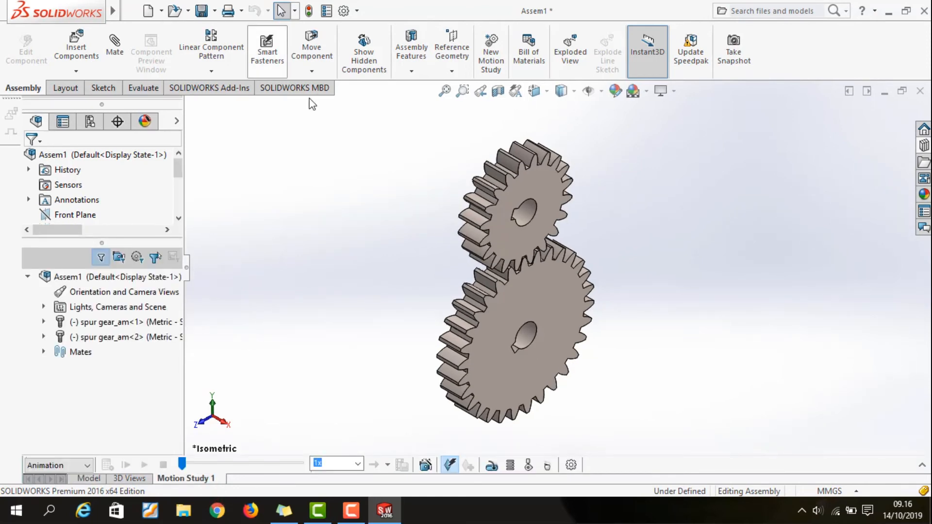
{"action": "left_click", "coordinate": [490, 466]}
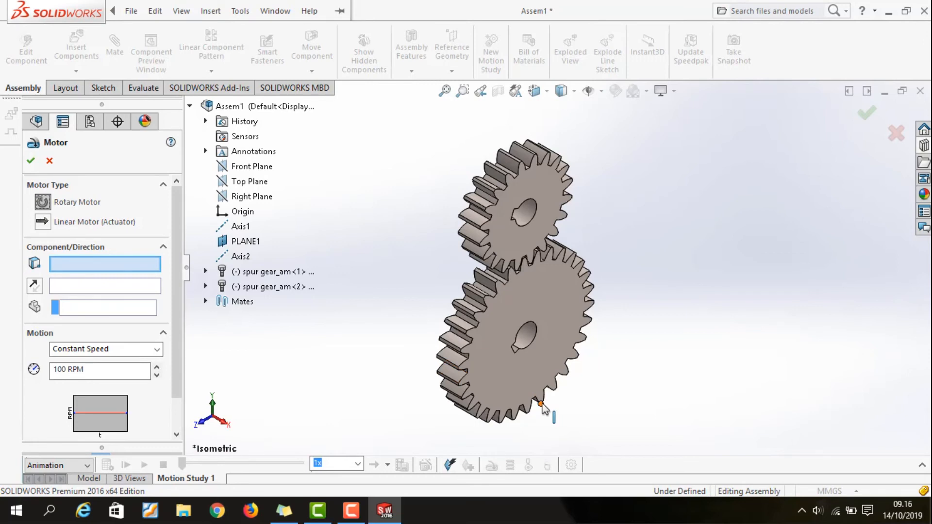
{"action": "scroll", "coordinate": [531, 335], "scroll_direction": "down", "scroll_amount": 3}
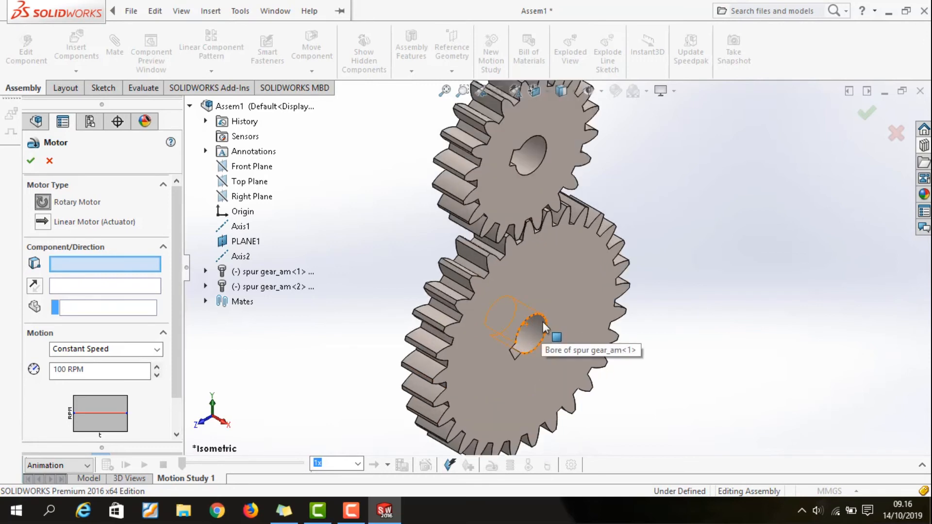
{"action": "left_click", "coordinate": [539, 325]}
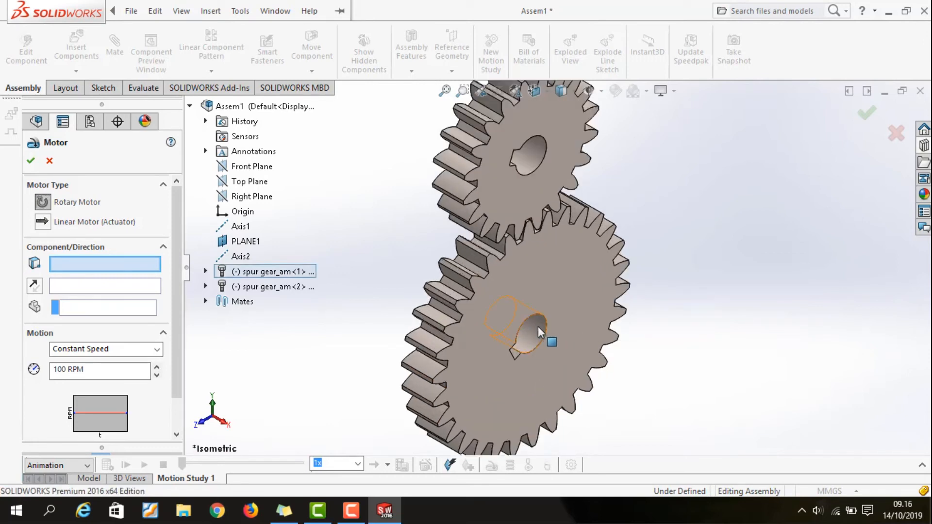
{"action": "left_click", "coordinate": [538, 326]}
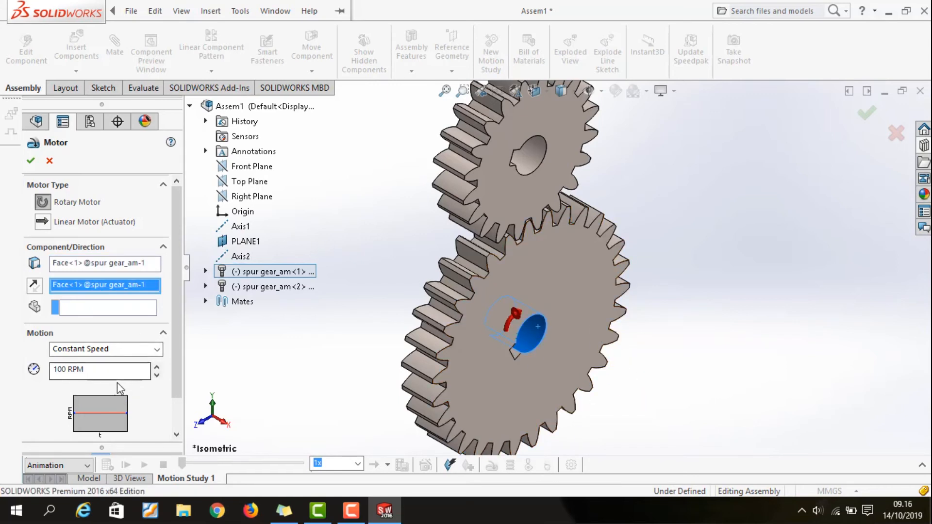
{"action": "scroll", "coordinate": [161, 410], "scroll_direction": "down", "scroll_amount": 2}
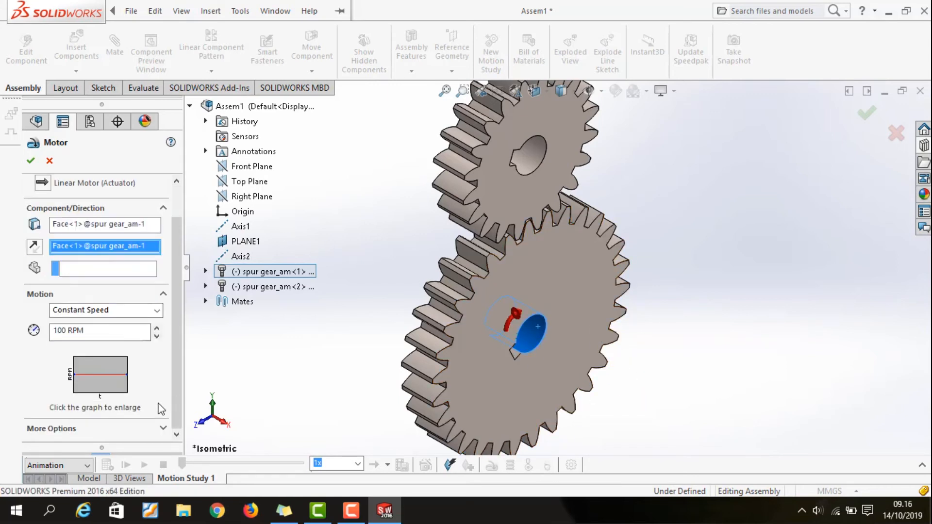
{"action": "left_click", "coordinate": [31, 160]}
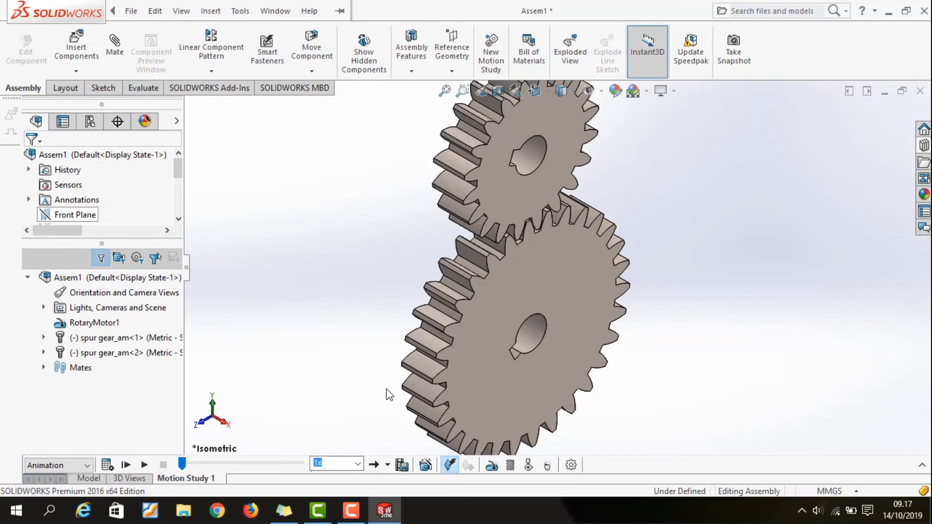
{"action": "scroll", "coordinate": [357, 297], "scroll_direction": "up", "scroll_amount": 3}
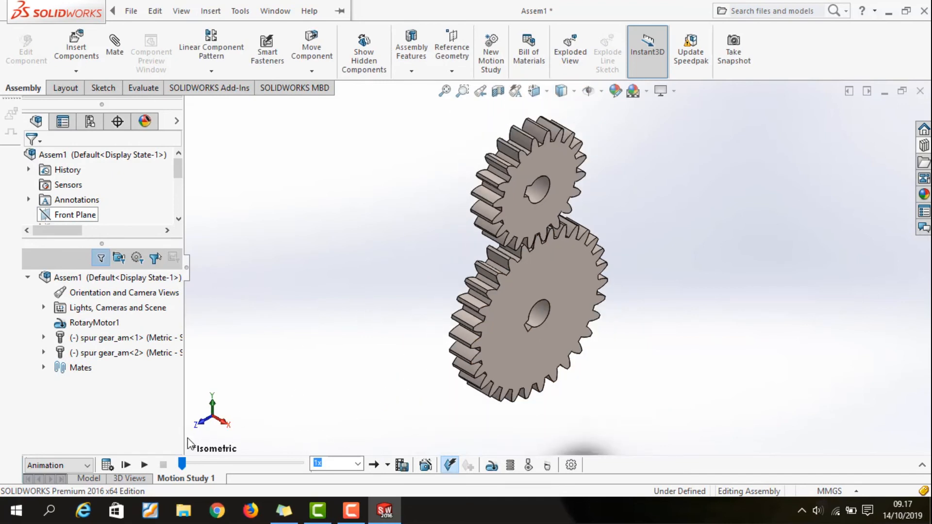
Play the gear animation at 1x and again at 0.25x playback speed, switching to the right view during the slower run
{"action": "left_click", "coordinate": [145, 465]}
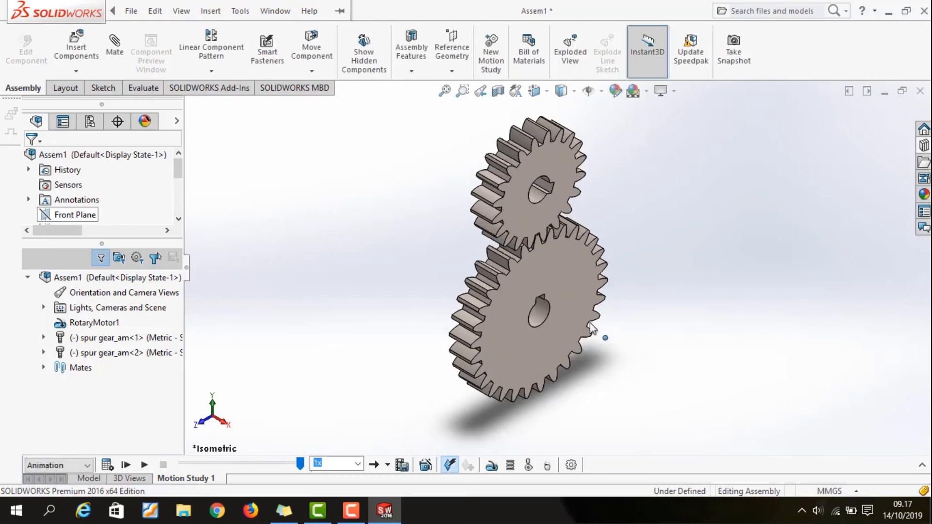
{"action": "left_click", "coordinate": [357, 463]}
{"action": "left_click", "coordinate": [332, 379]}
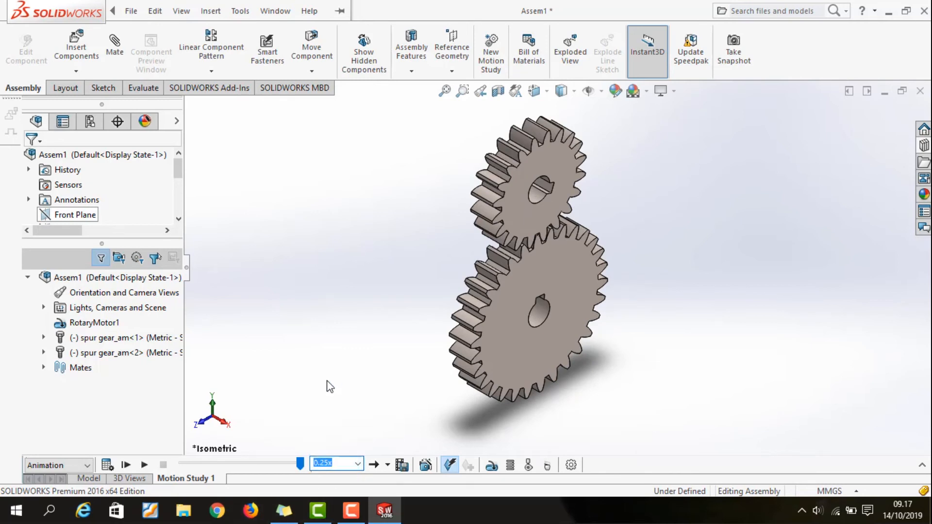
{"action": "left_click", "coordinate": [147, 463]}
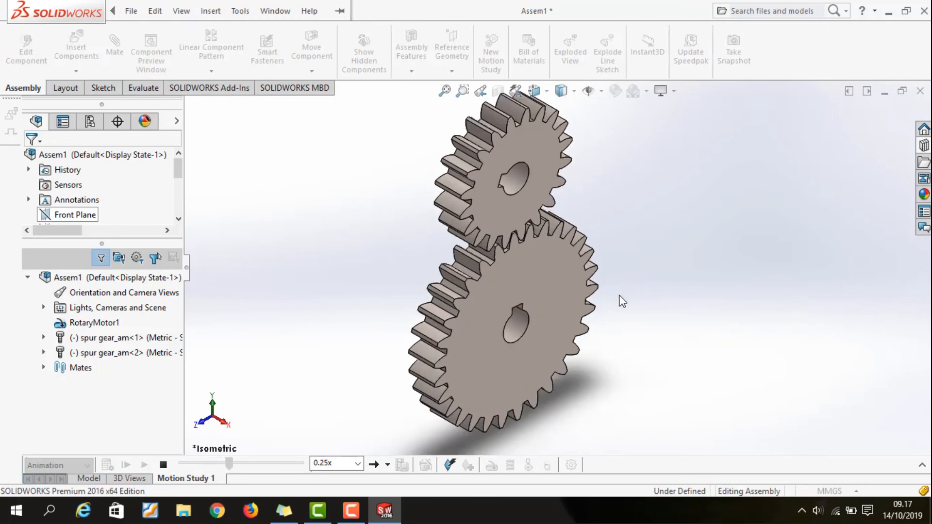
{"action": "key", "text": "space"}
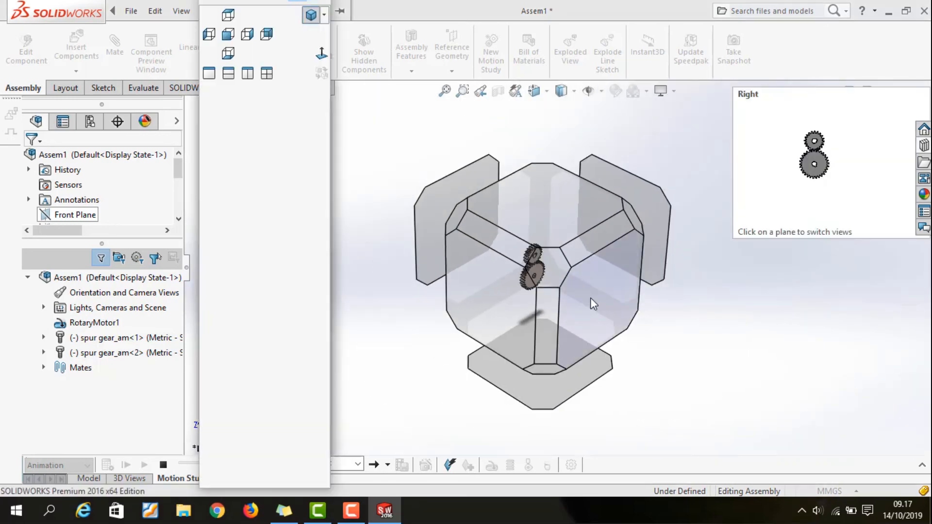
{"action": "left_click", "coordinate": [591, 301]}
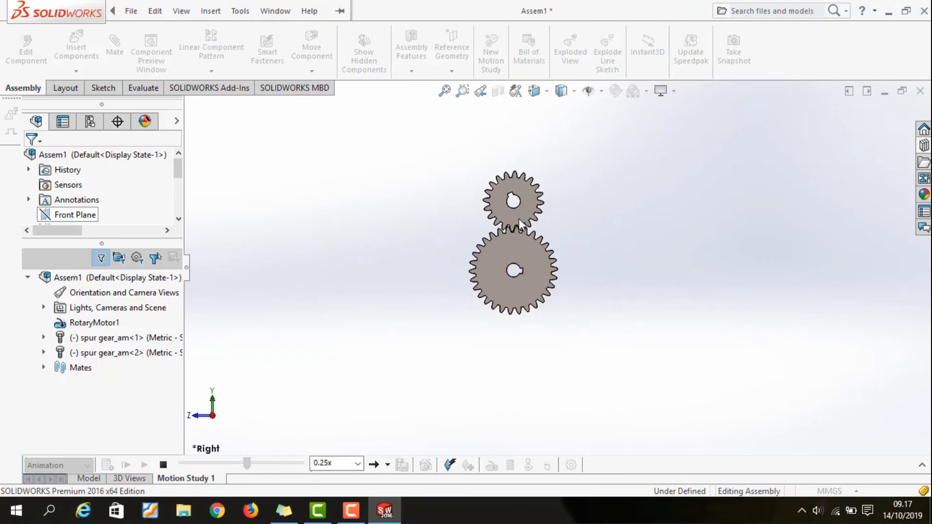
{"action": "scroll", "coordinate": [519, 219], "scroll_direction": "down", "scroll_amount": 5}
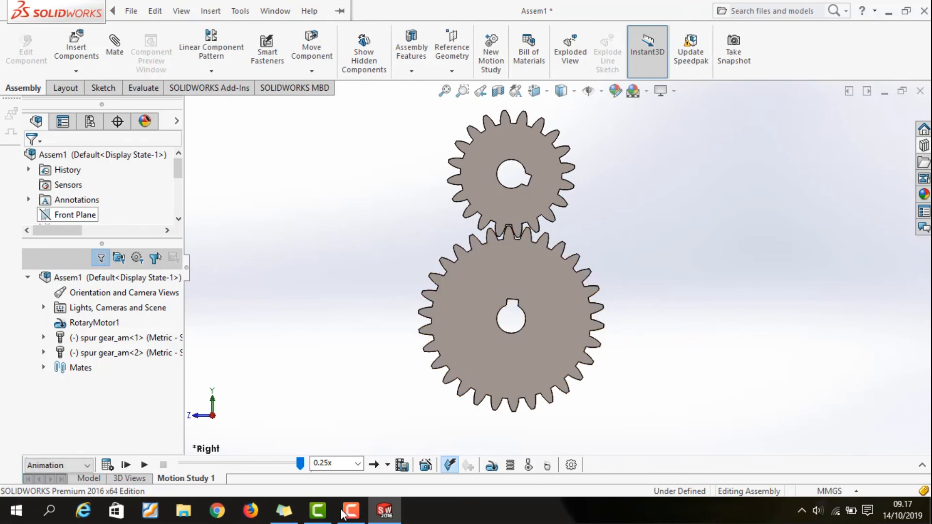
Set the playback speed to 0.1x and play the gear animation, watching the meshing teeth in the right view before stopping it
{"action": "left_click", "coordinate": [357, 465]}
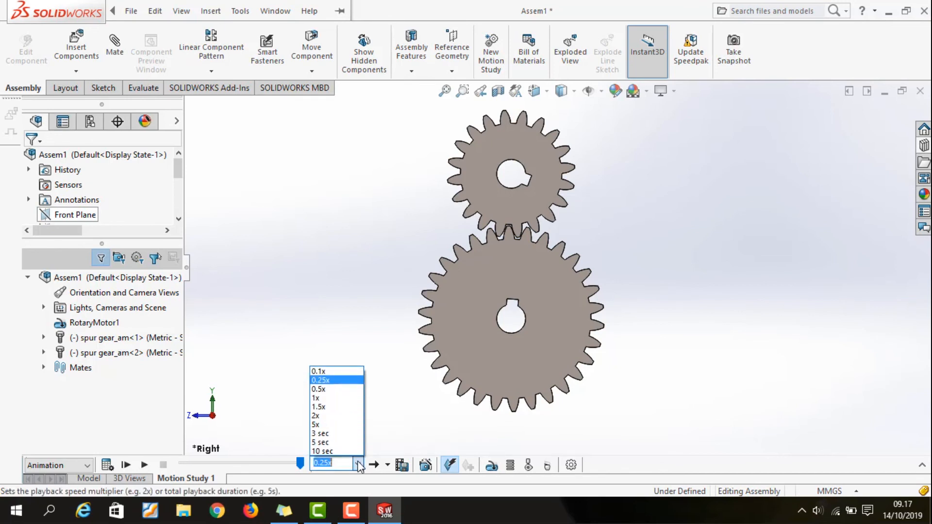
{"action": "left_click", "coordinate": [353, 371]}
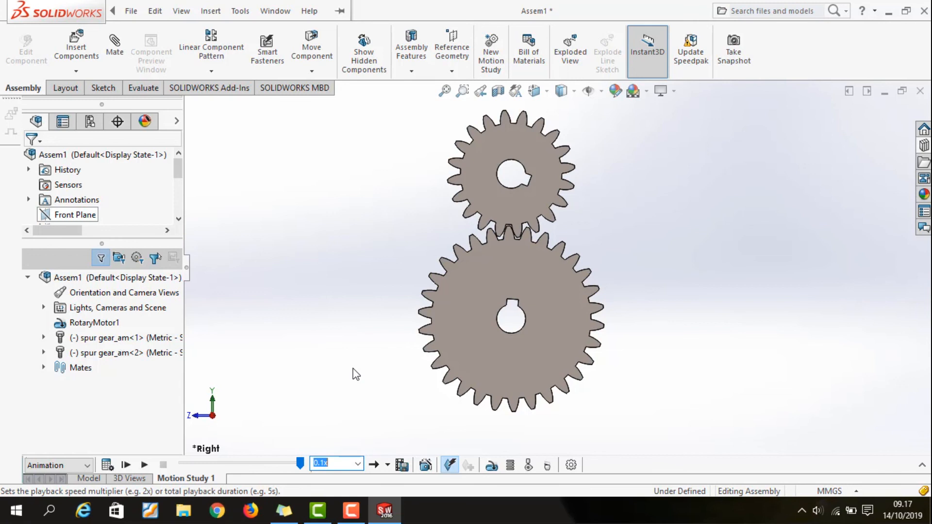
{"action": "left_click", "coordinate": [144, 465]}
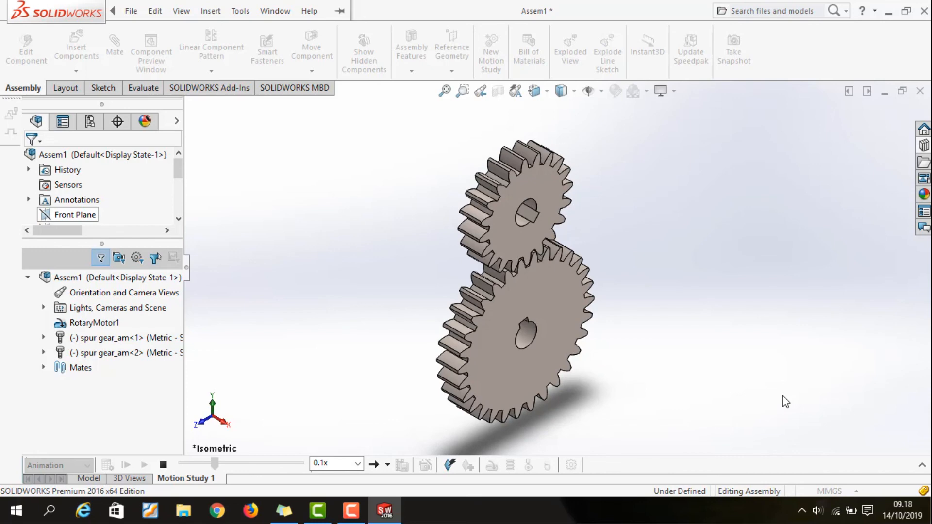
{"action": "key", "text": "space"}
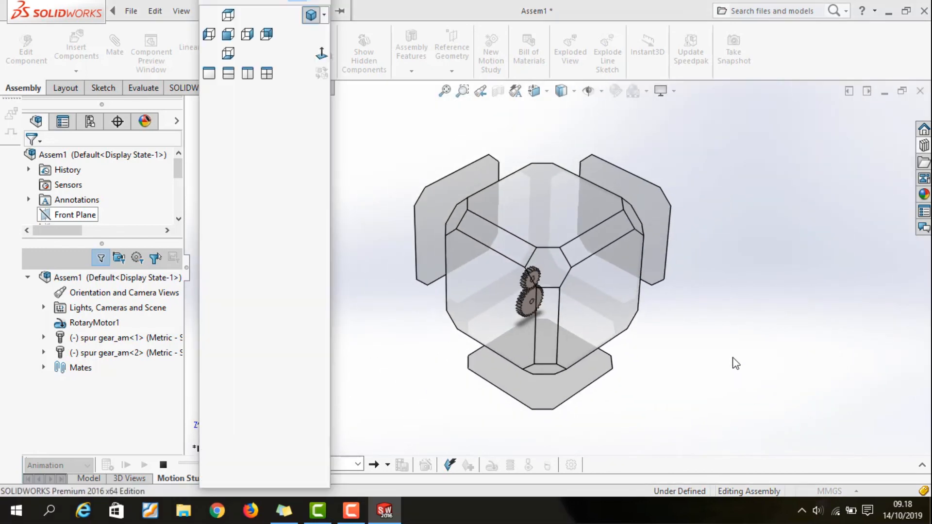
{"action": "left_click", "coordinate": [608, 289]}
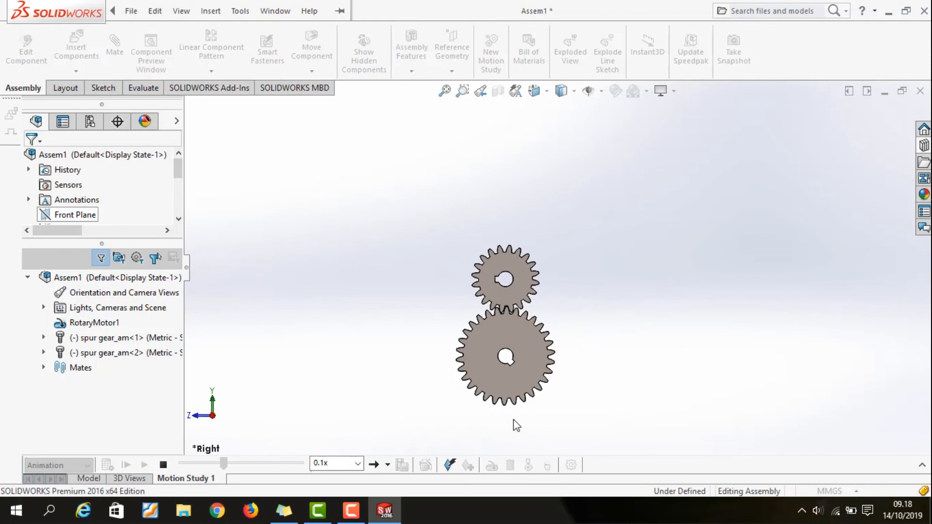
{"action": "scroll", "coordinate": [509, 416], "scroll_direction": "down", "scroll_amount": 2}
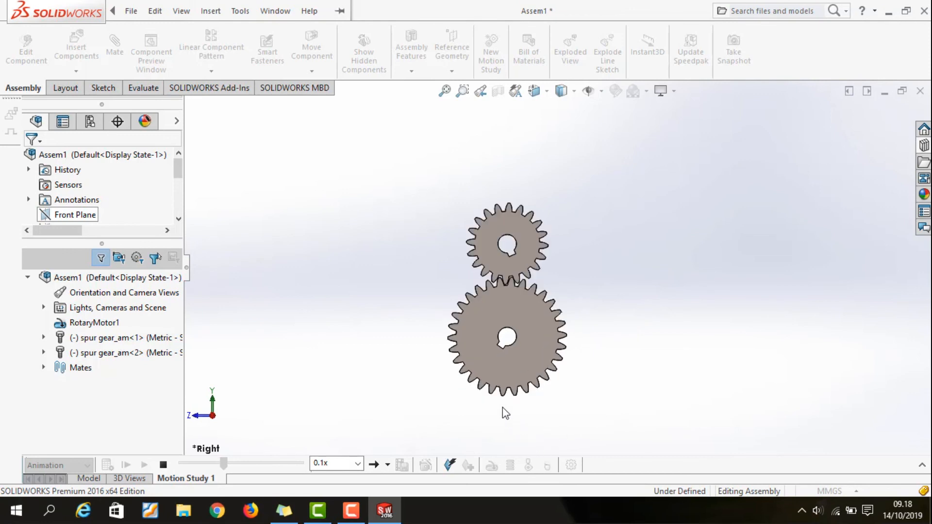
{"action": "left_click", "coordinate": [164, 464]}
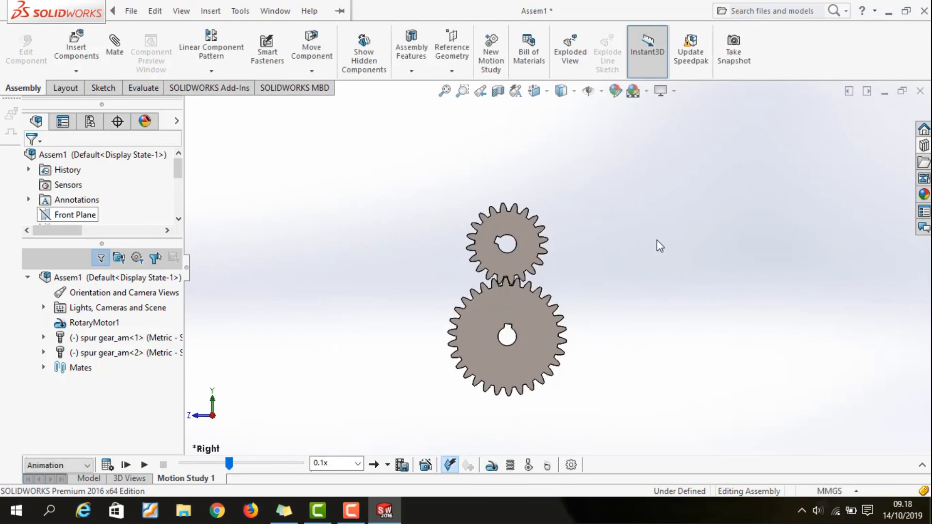
Return the gear pair to an enlarged isometric view
{"action": "key", "text": "space"}
{"action": "left_click", "coordinate": [467, 183]}
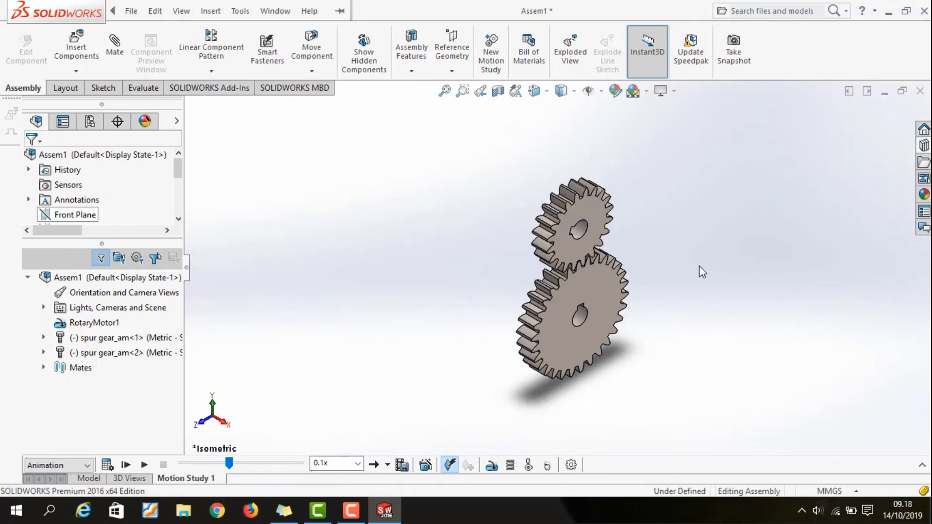
{"action": "scroll", "coordinate": [610, 317], "scroll_direction": "down", "scroll_amount": 4}
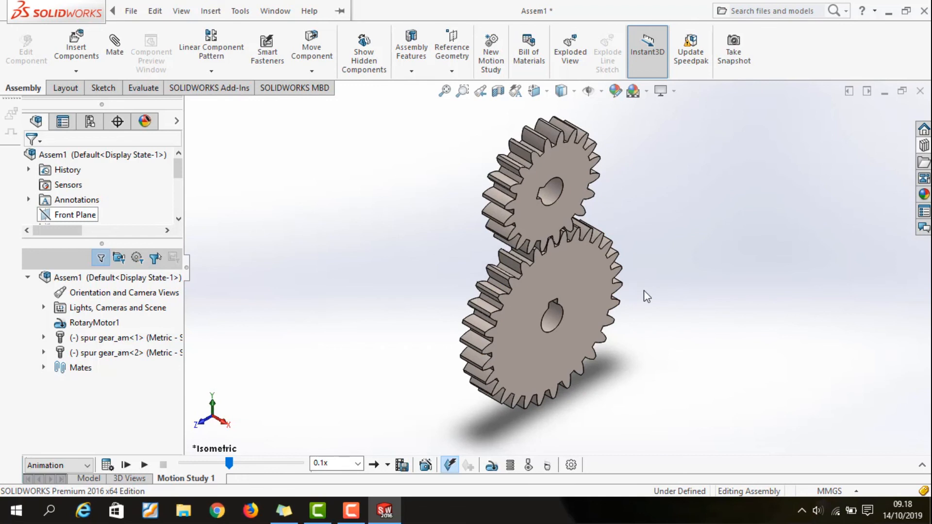